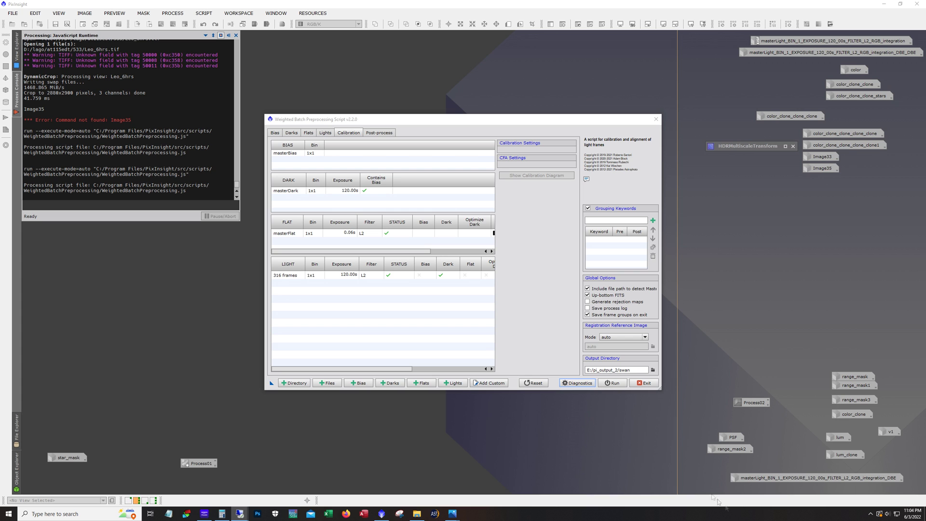
Close the WBPP script and open the integrated master light image, moving its window left
click(655, 386)
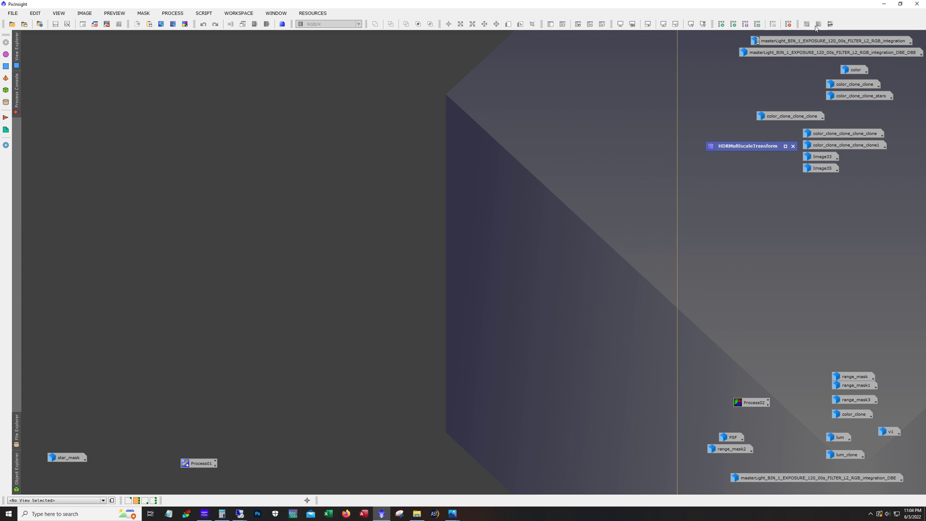
double_click(828, 41)
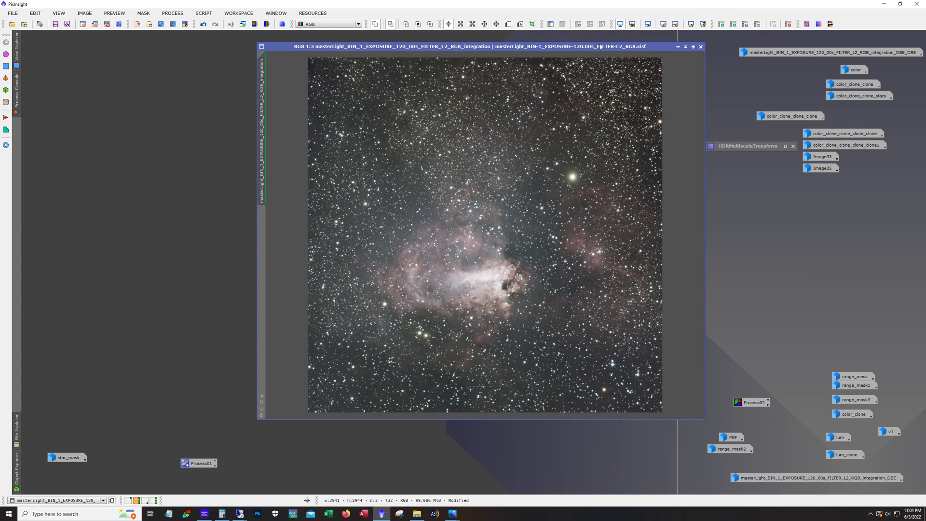
drag(586, 47, 516, 46)
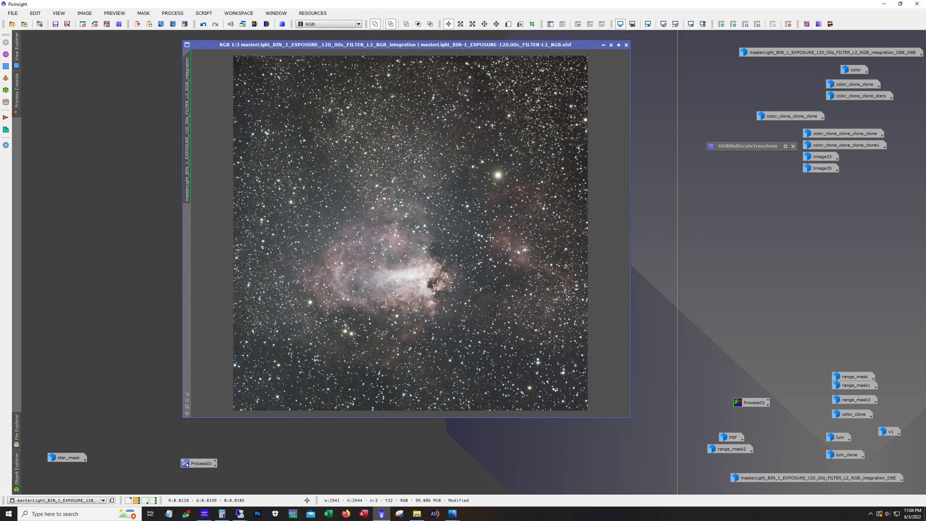
Compare the master light's linear and stretched views up close, then open the background-extracted integration instead
key(ctrl+F12)
key(ctrl+F12)
key(ctrl+F12)
key(ctrl+F12)
scroll(341, 264, up, 1)
scroll(341, 265, up, 2)
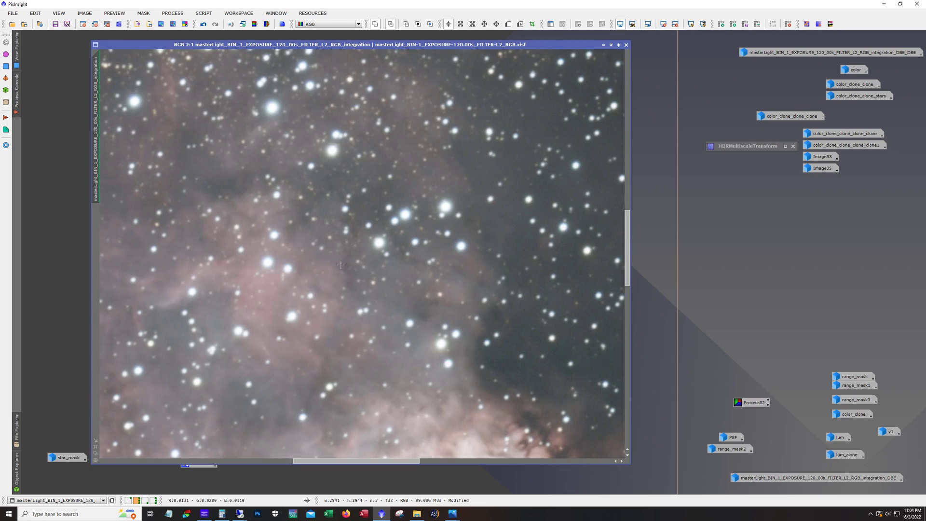
drag(627, 284, 626, 395)
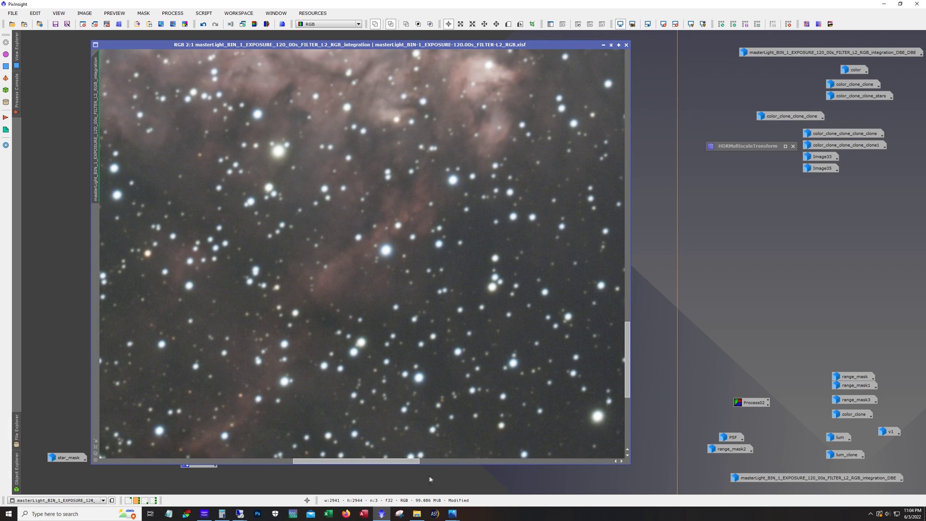
drag(402, 464, 372, 456)
click(604, 45)
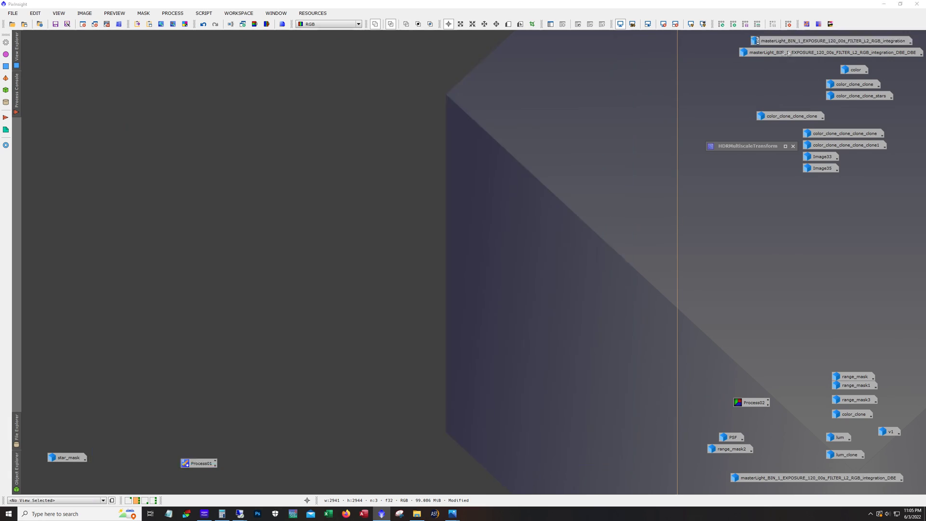
double_click(796, 52)
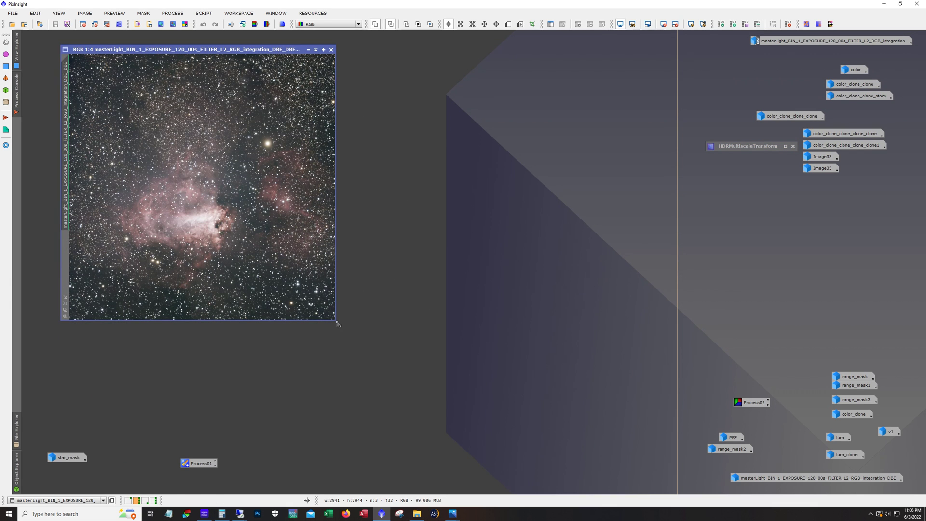
drag(338, 323, 653, 438)
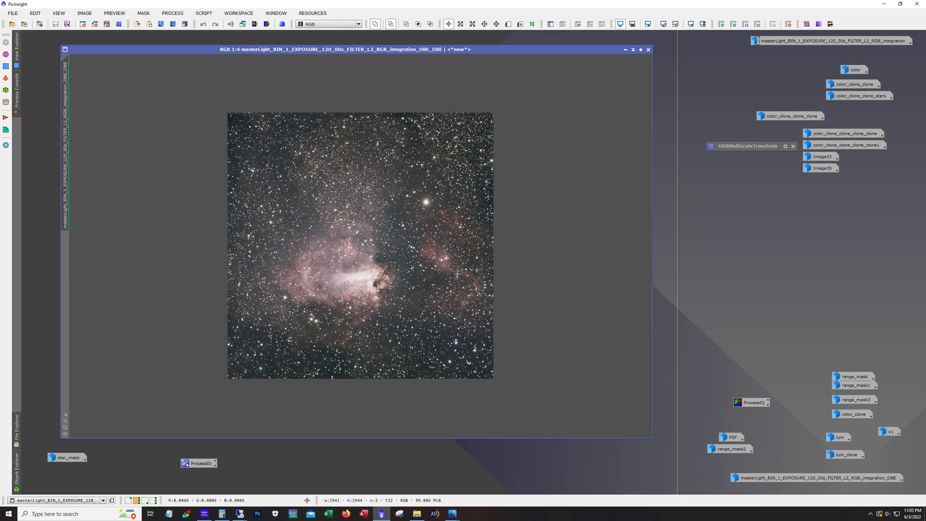
scroll(457, 275, up, 1)
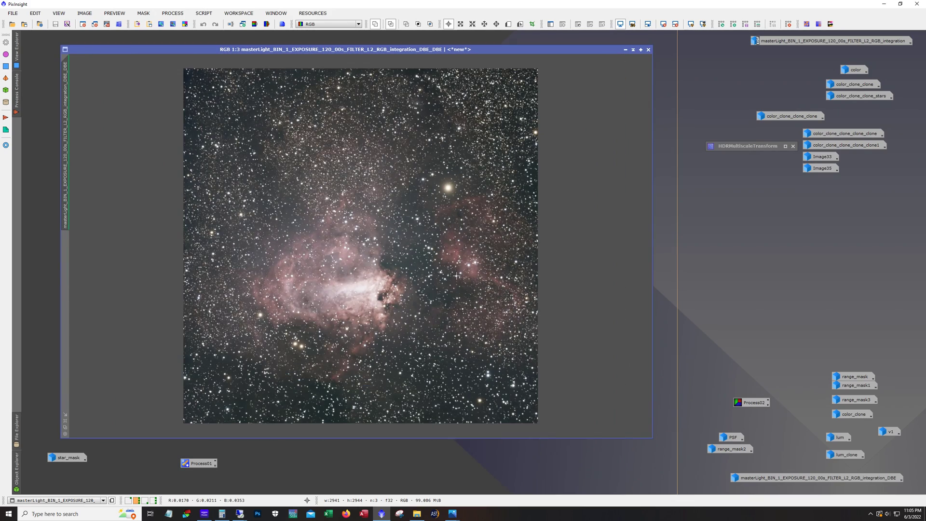
scroll(457, 276, up, 3)
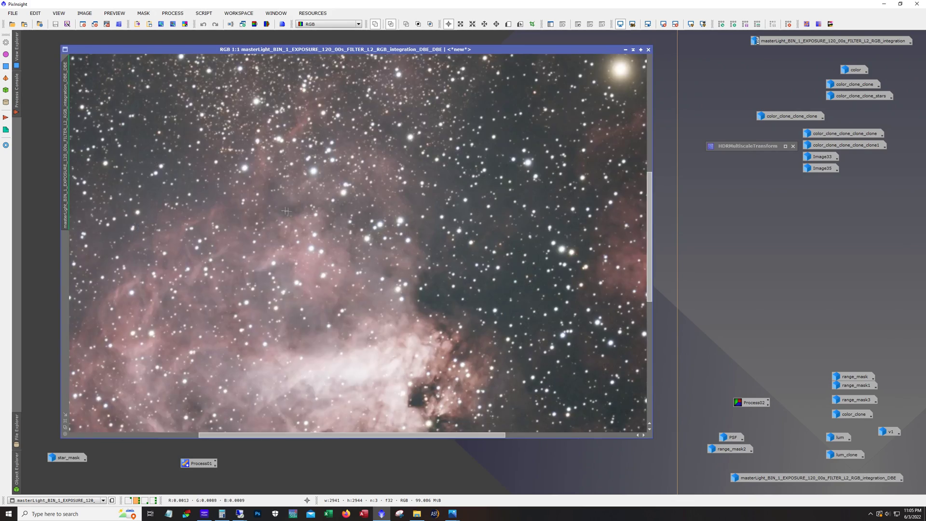
drag(649, 265, 640, 320)
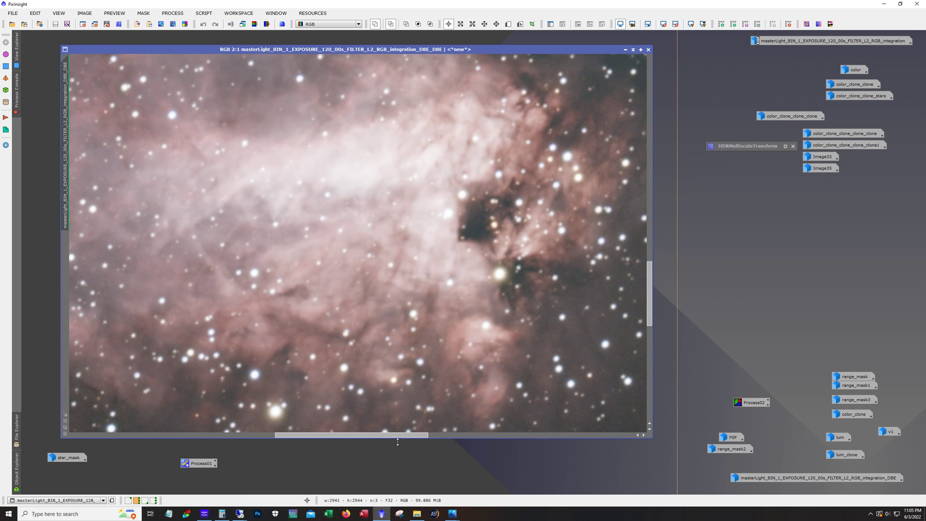
drag(397, 435, 321, 432)
scroll(360, 348, down, 1)
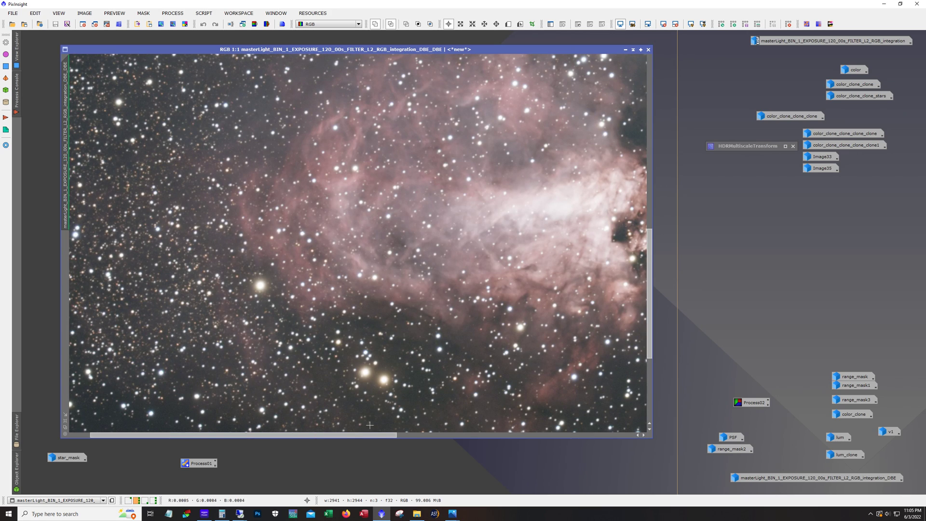
drag(373, 437, 610, 437)
scroll(535, 340, down, 2)
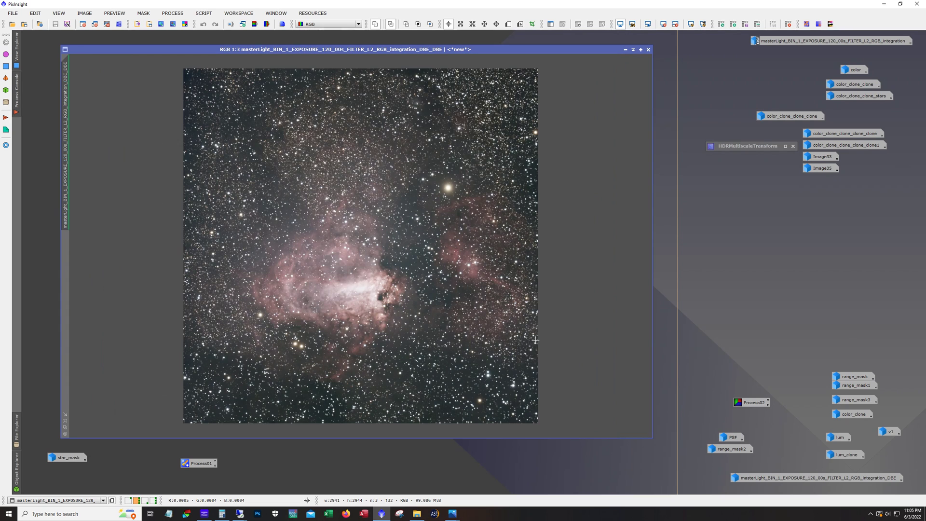
key(alt)
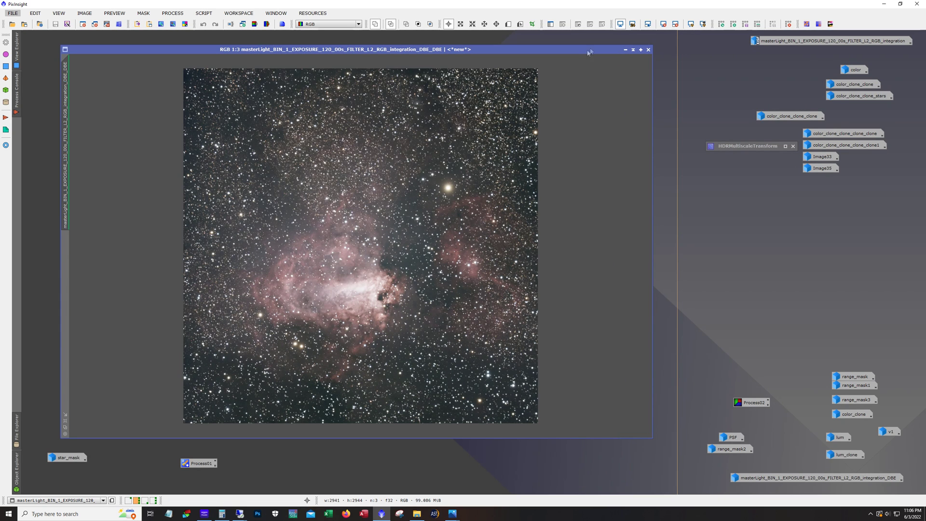
double_click(804, 41)
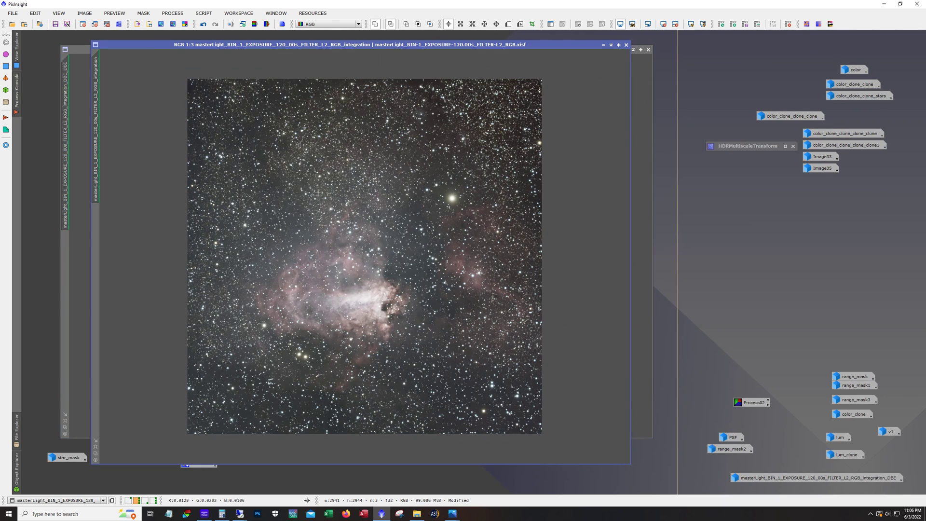
click(604, 45)
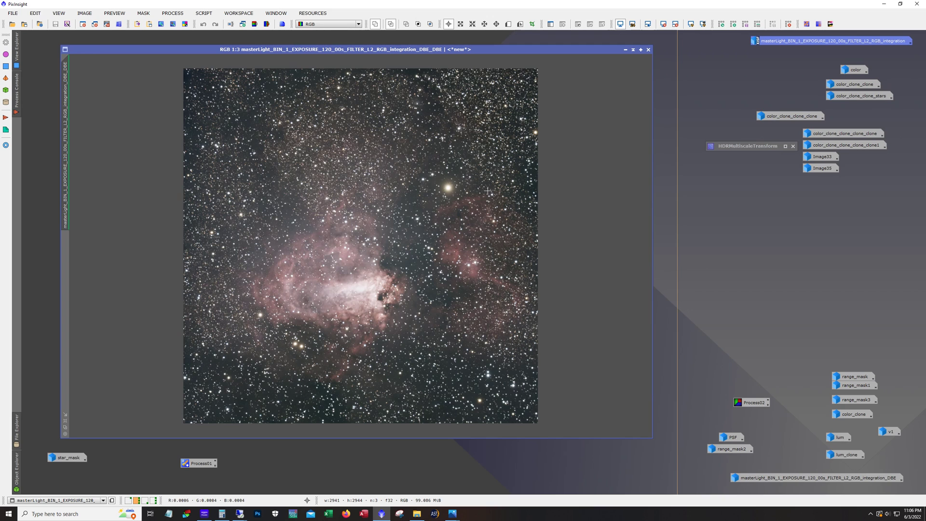
click(626, 50)
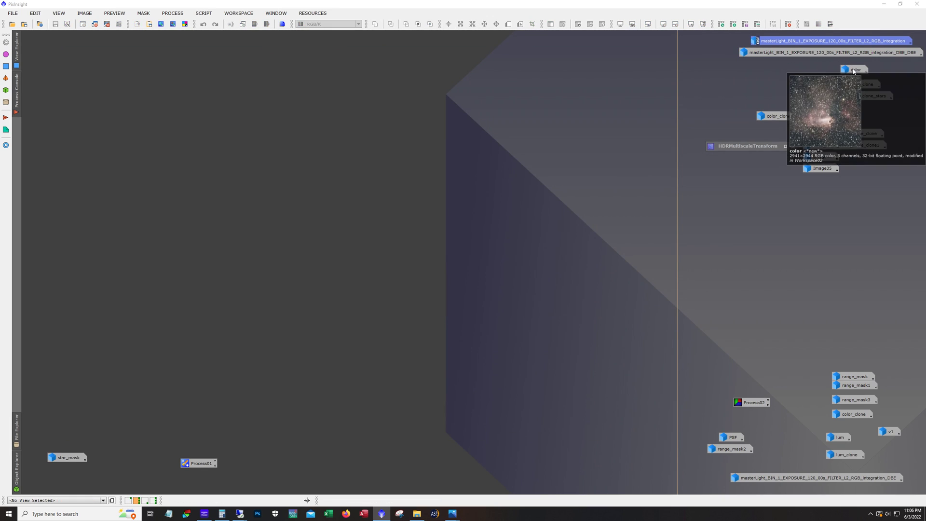
Open the color image, toggle its linear view and reapply Auto STF, then check it at different zooms
double_click(854, 69)
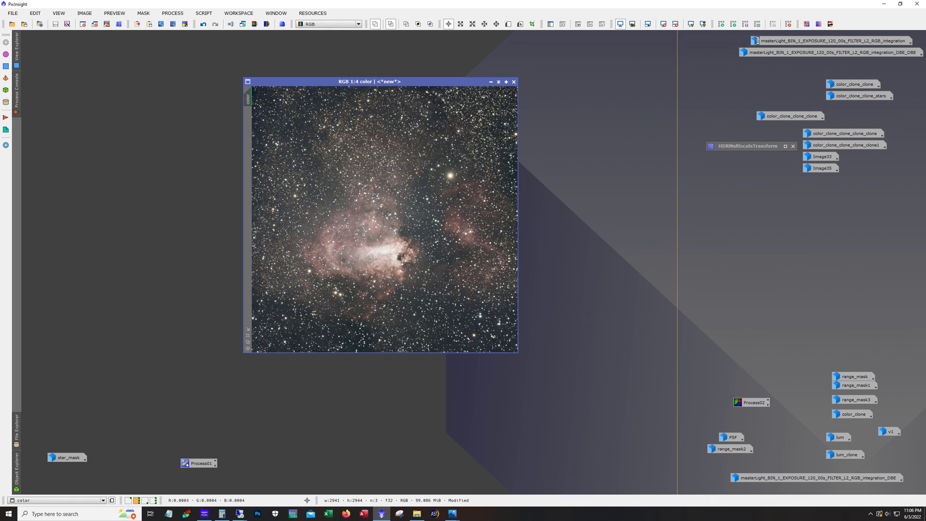
key(ctrl+F12)
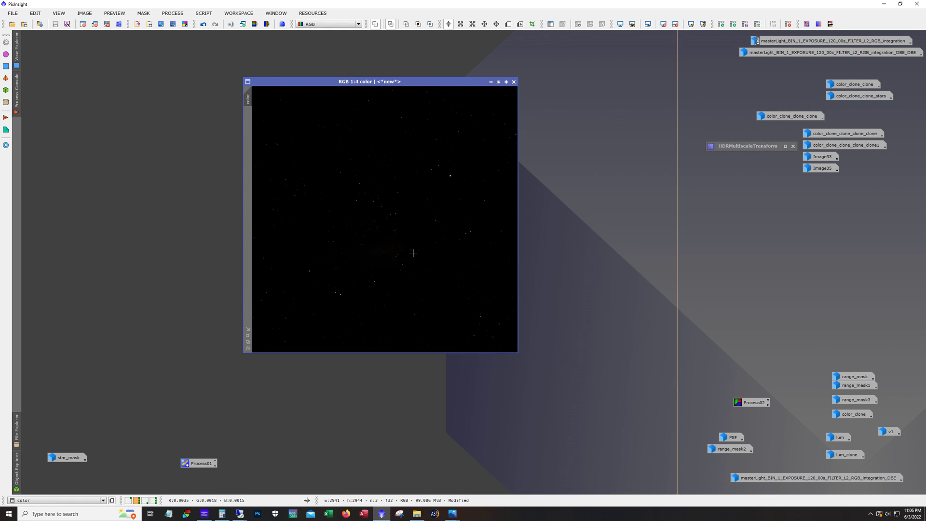
key(ctrl+a)
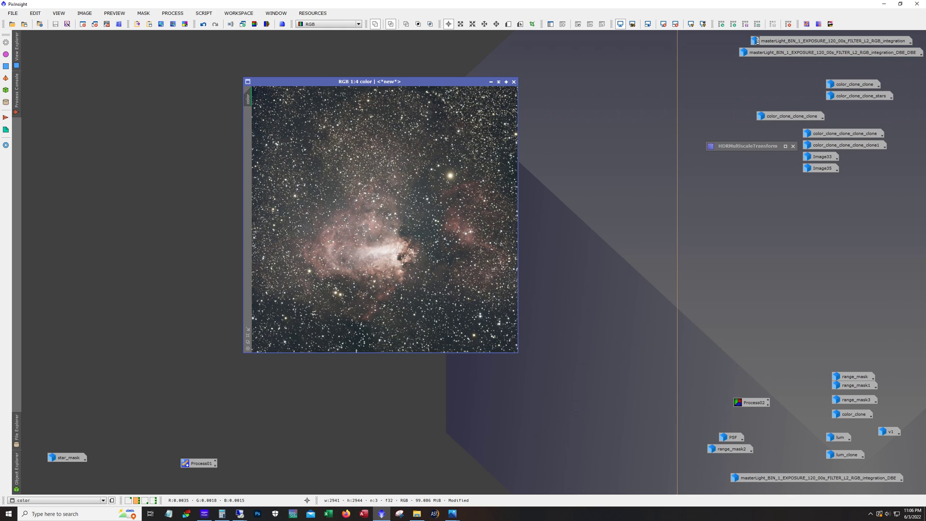
key(alt)
scroll(372, 257, up, 2)
scroll(372, 257, down, 2)
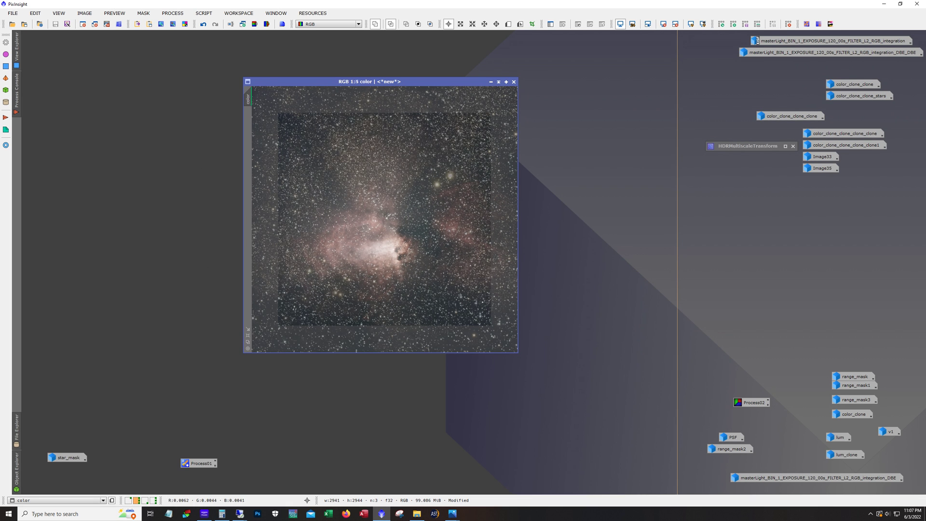
key(ctrl+z)
key(ctrl+y)
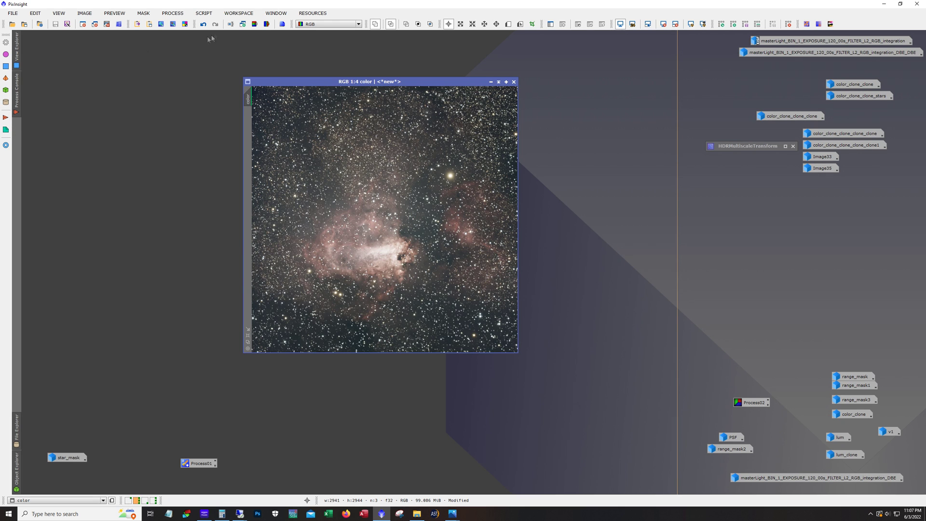
Bring up the BackgroundNeutralization tool and close it without applying
click(173, 13)
mouse_move(212, 57)
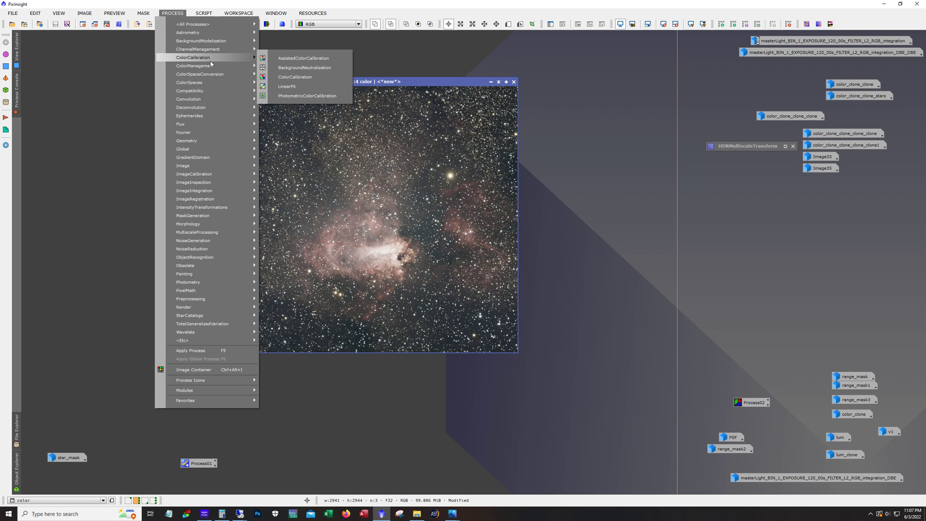
click(320, 68)
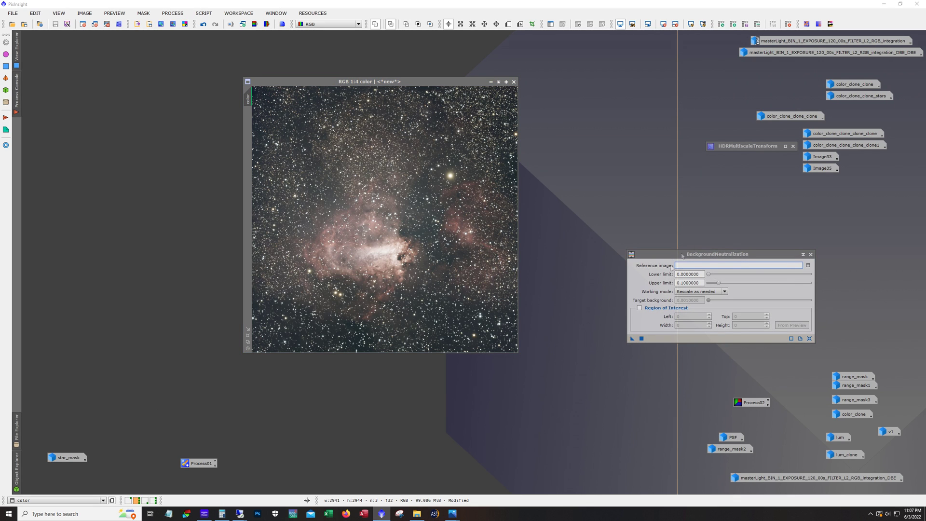
click(633, 338)
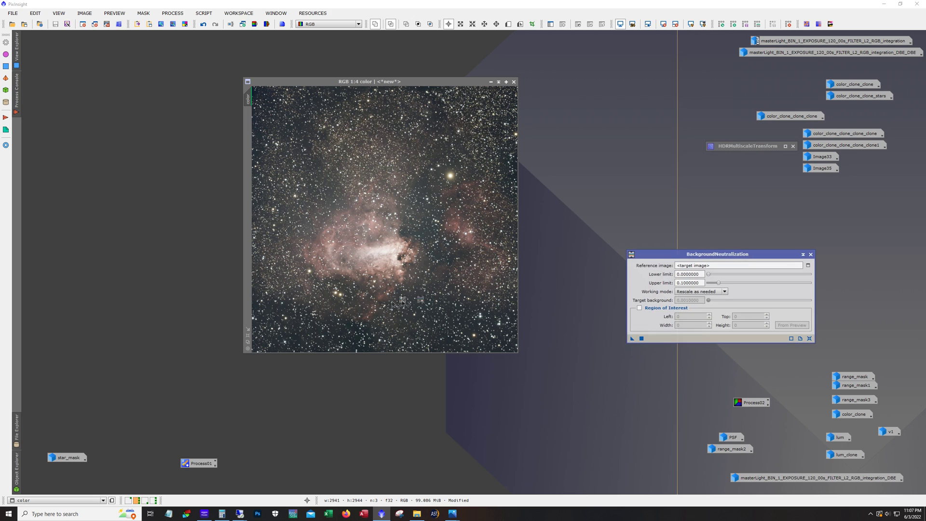
click(812, 256)
Open and close ColorCalibration, then undo the last step on the colour image
click(172, 13)
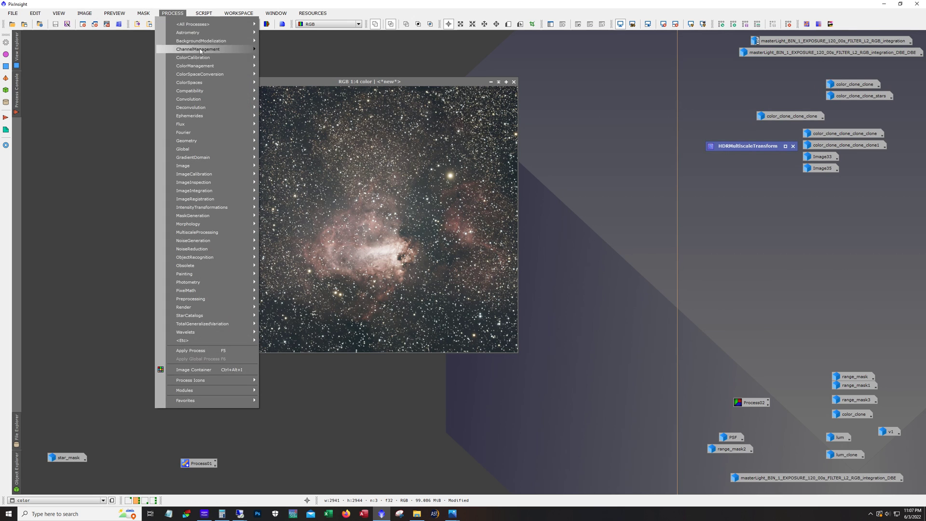
mouse_move(226, 57)
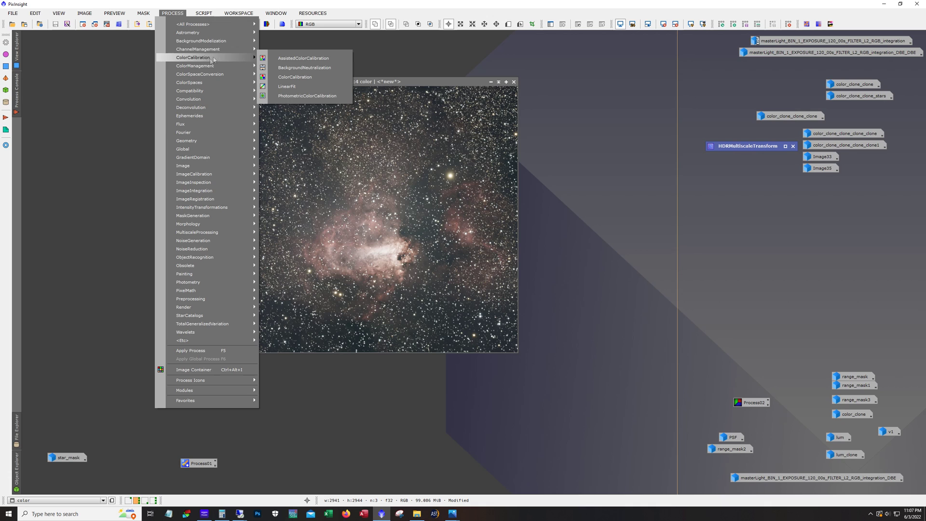
click(295, 77)
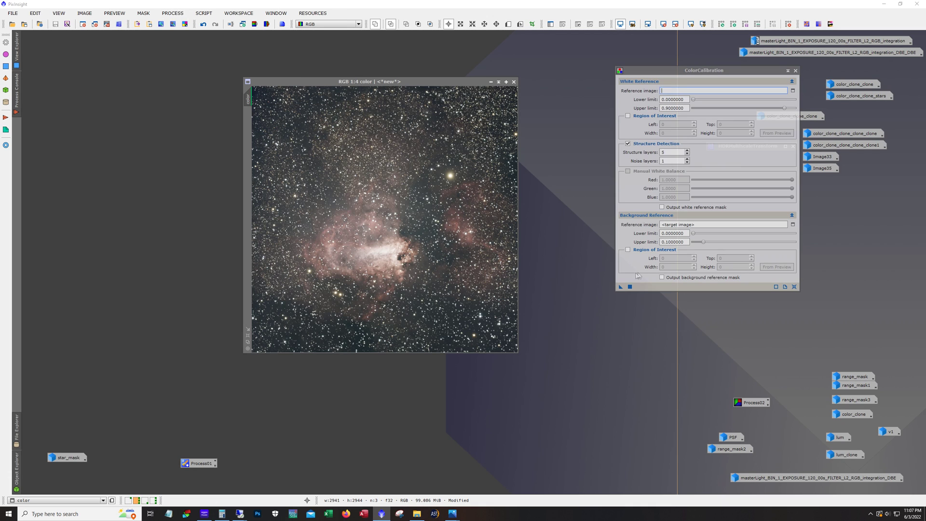
click(795, 71)
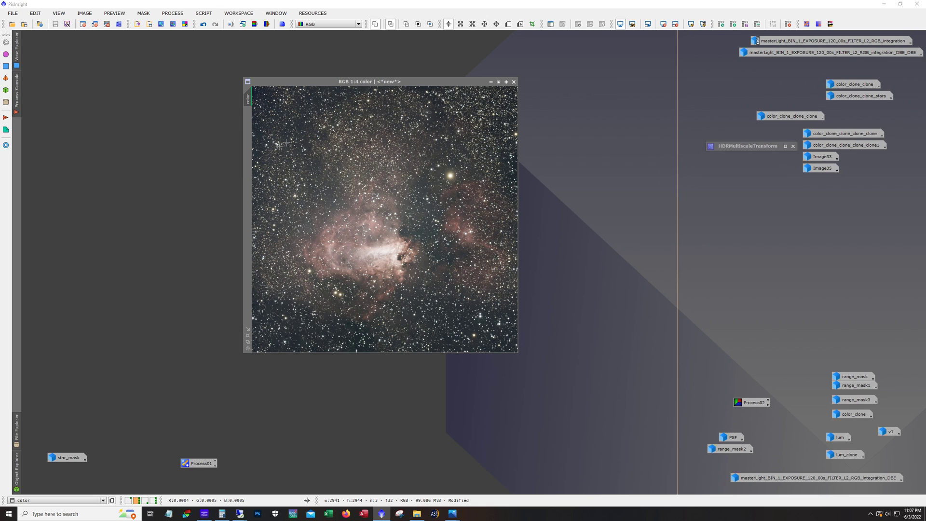
click(331, 293)
click(203, 24)
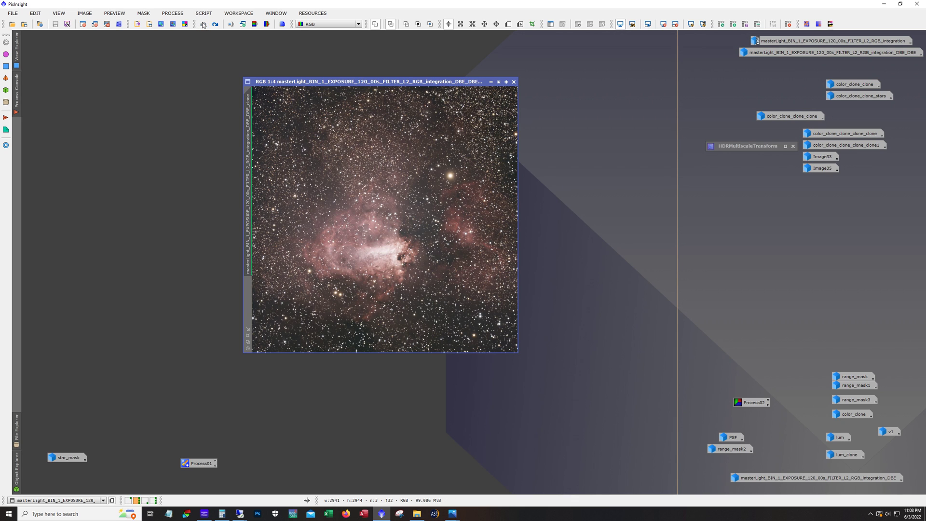
Check the image's available redo step, then bring up PhotometricColorCalibration
right_click(350, 147)
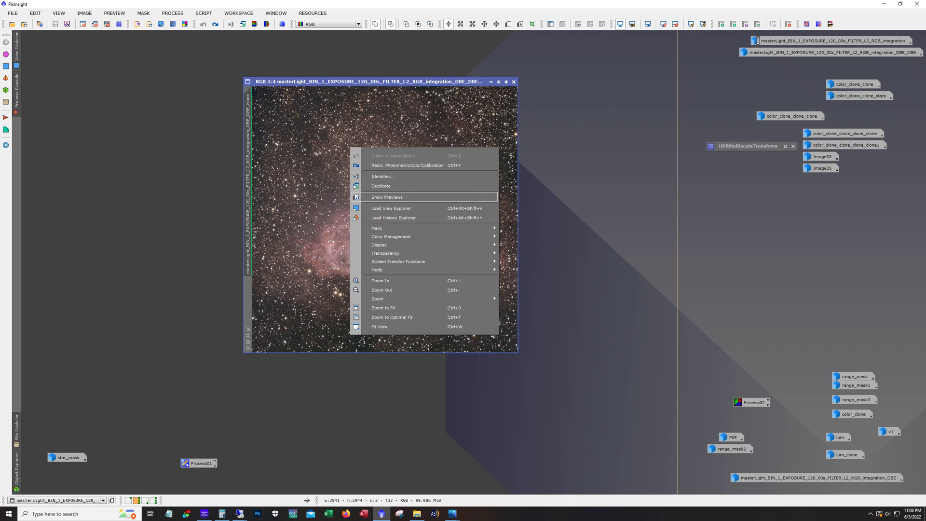
key(Escape)
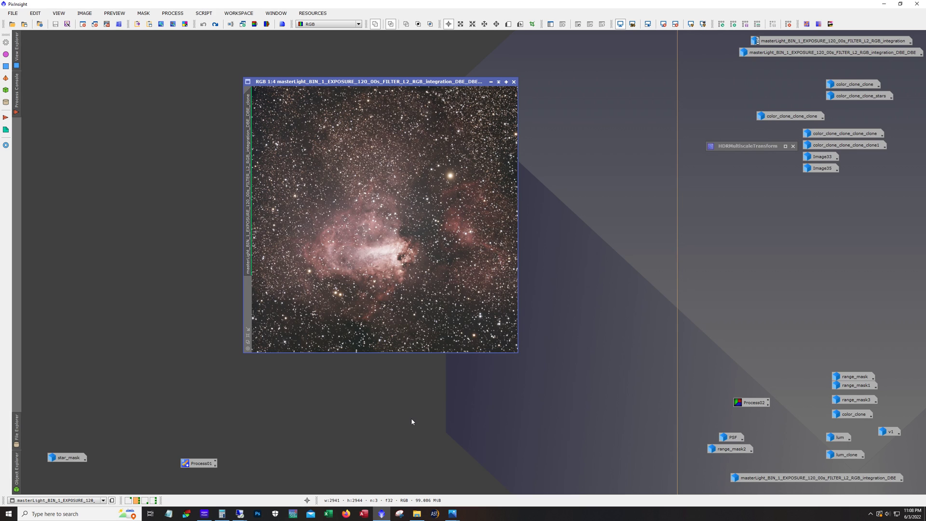
click(212, 13)
mouse_move(173, 13)
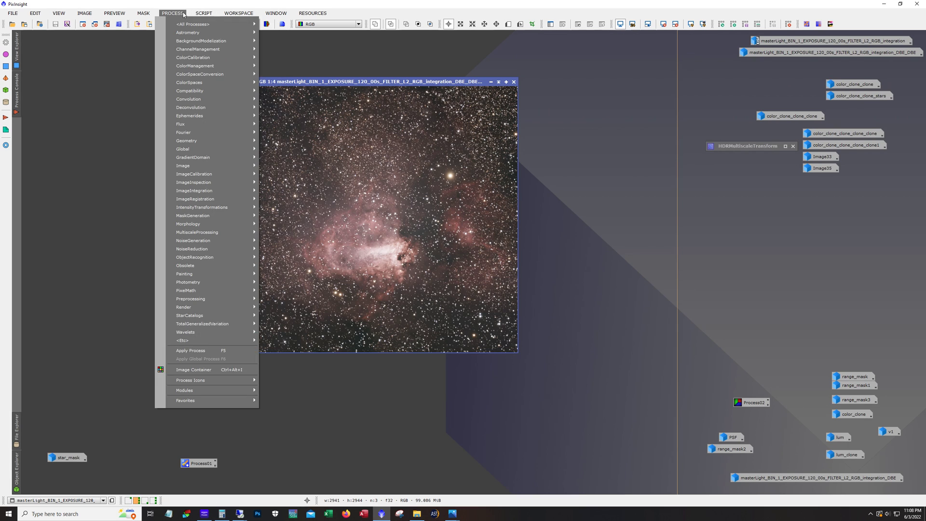
mouse_move(207, 57)
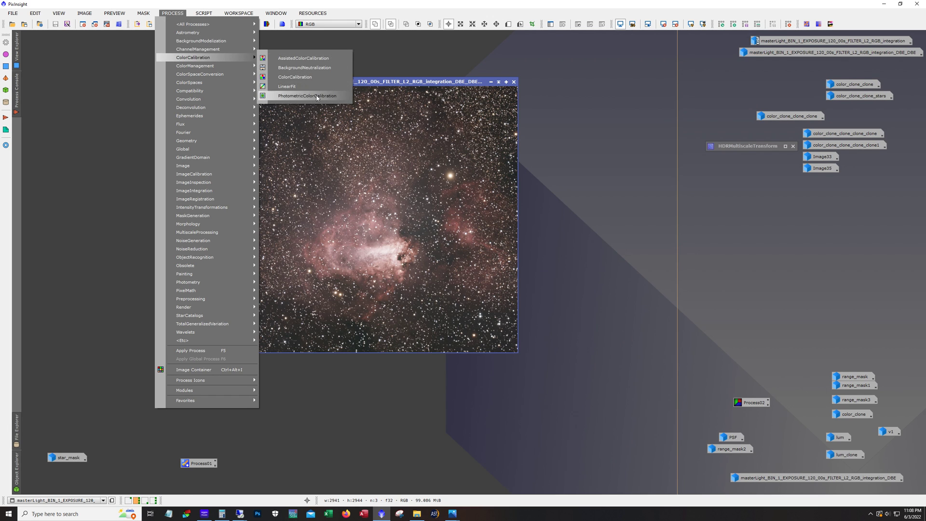
click(299, 96)
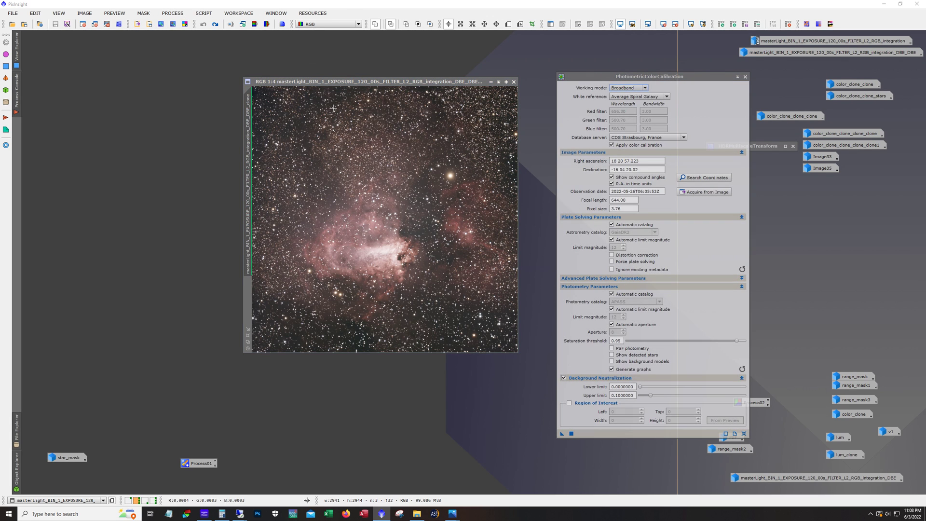
Acquire coordinates and optics from the image metadata and apply photometric colour calibration
click(720, 194)
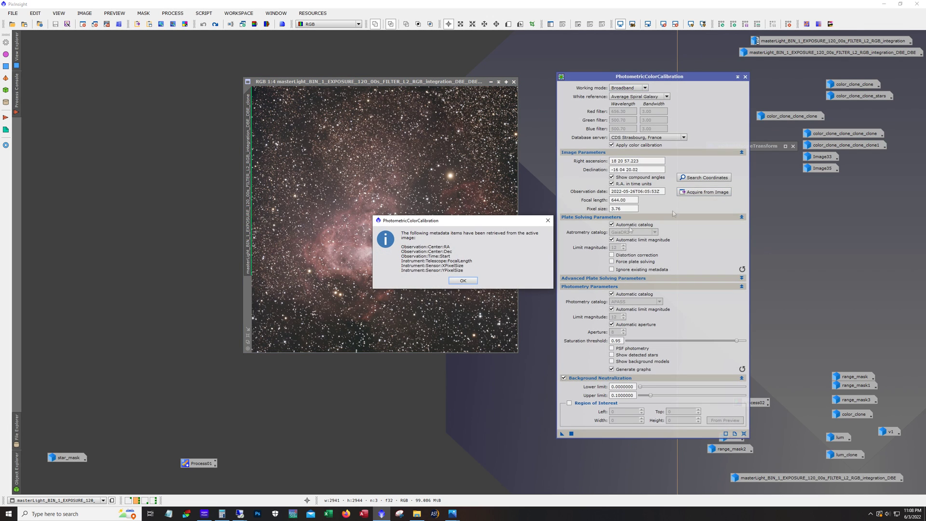
click(462, 281)
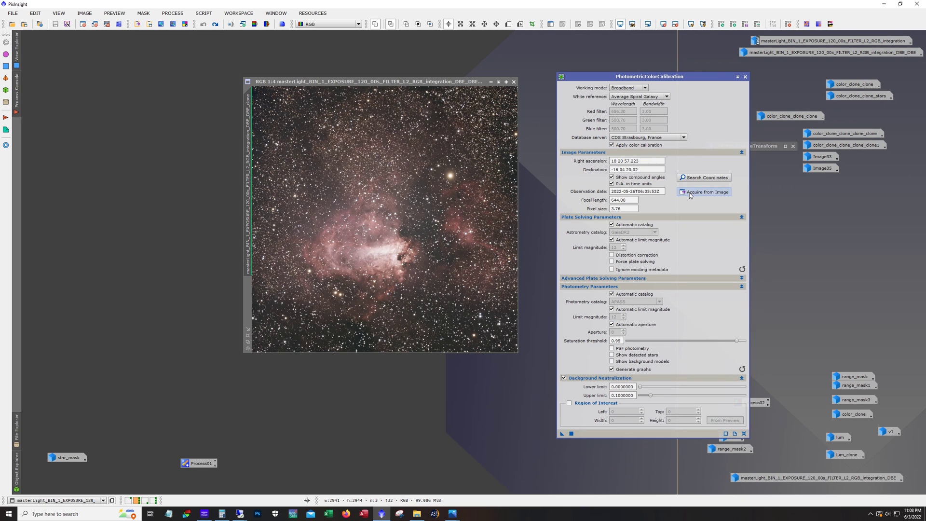
click(572, 434)
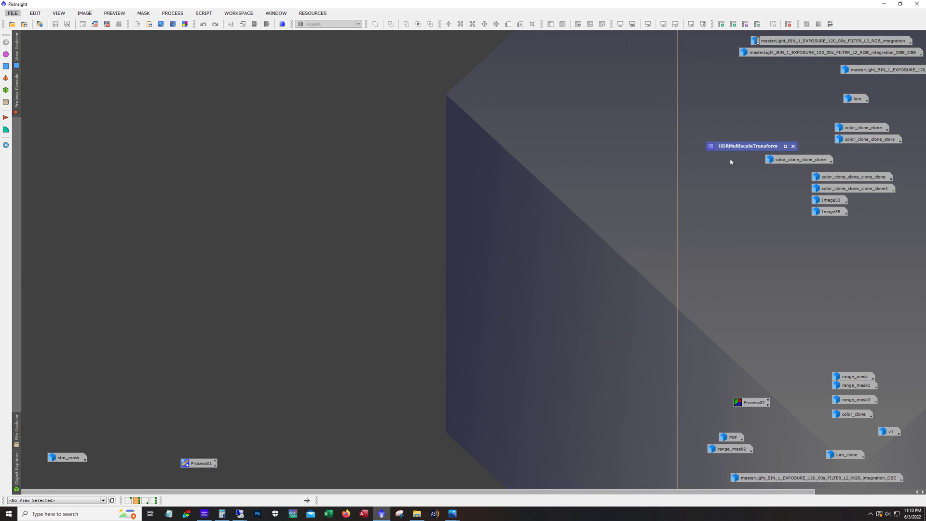
Open lum, zoom to 1:1 and toggle undo/redo to compare its stars before and after the last step
double_click(857, 99)
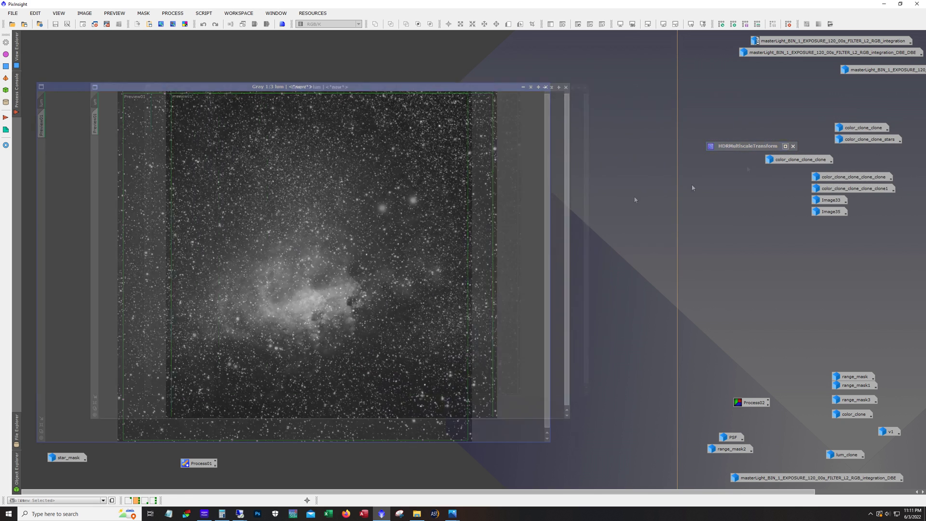
drag(346, 89, 361, 71)
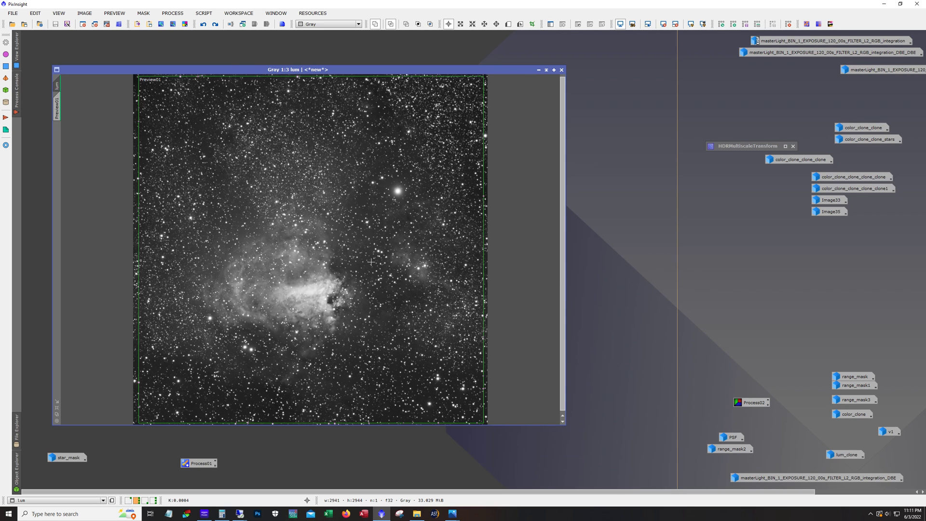
scroll(371, 262, up, 2)
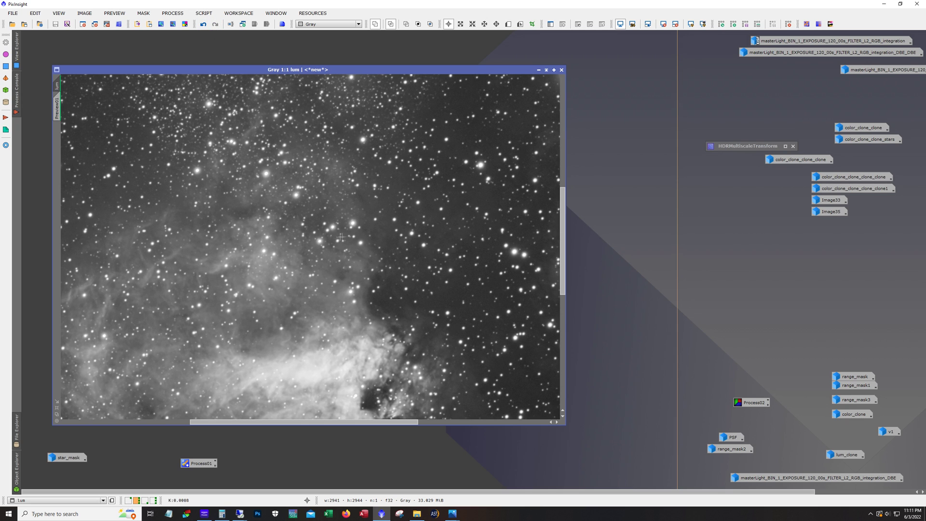
click(203, 24)
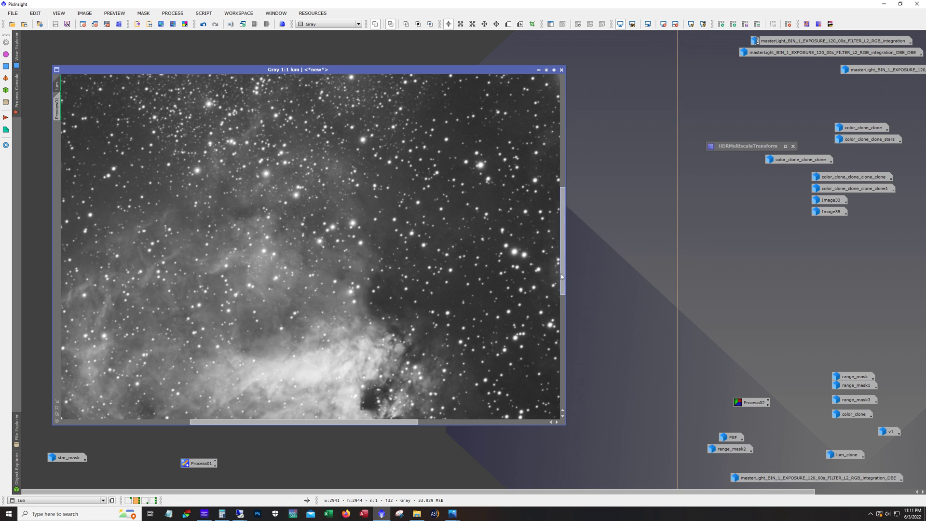
drag(563, 278, 567, 332)
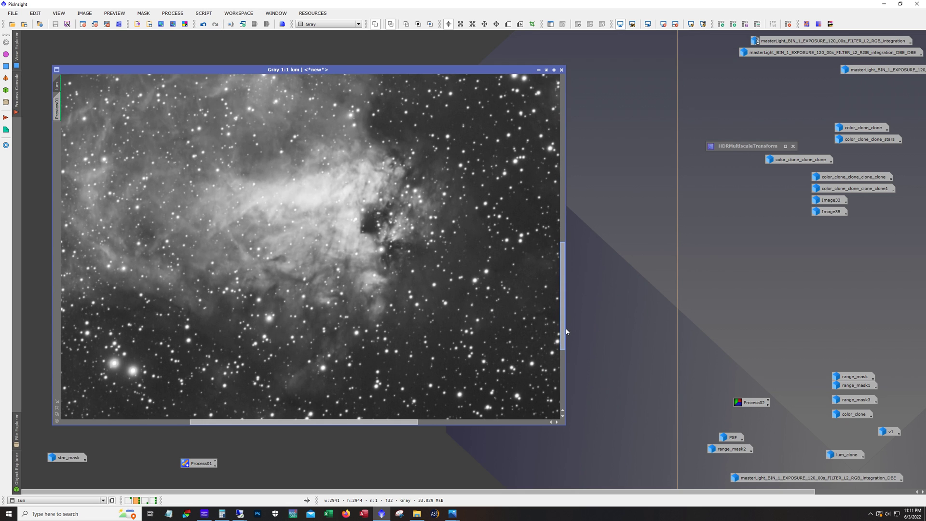
click(203, 24)
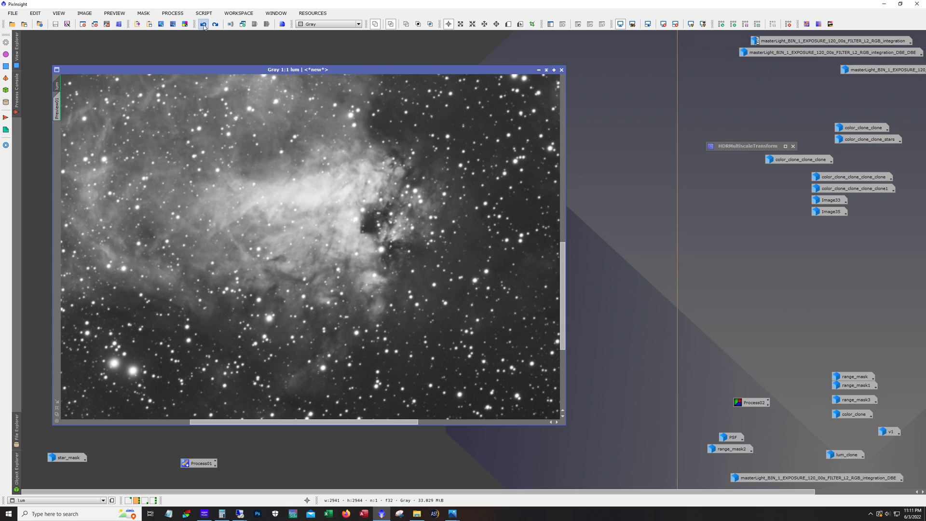
click(215, 24)
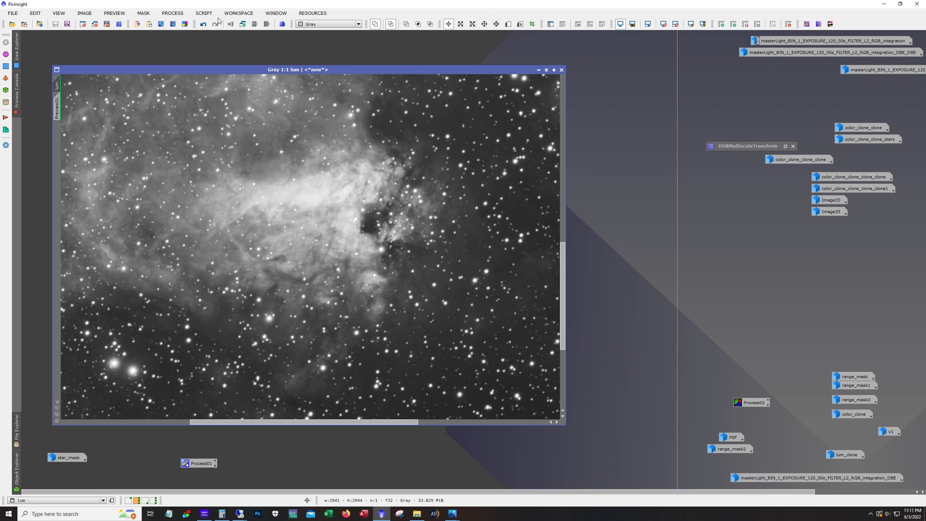
click(204, 13)
Launch an EZ Processing Suite script, iconize lum, and open color_clone_clone
mouse_move(231, 58)
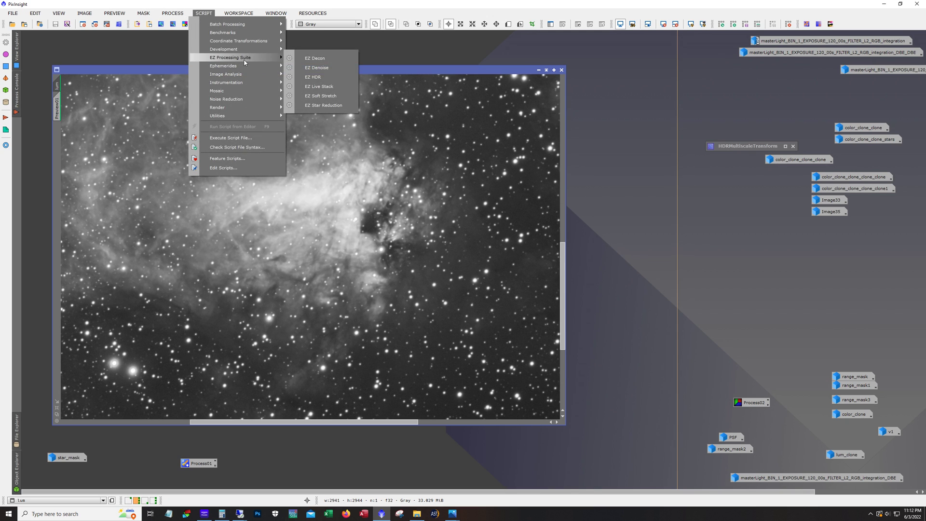
click(348, 96)
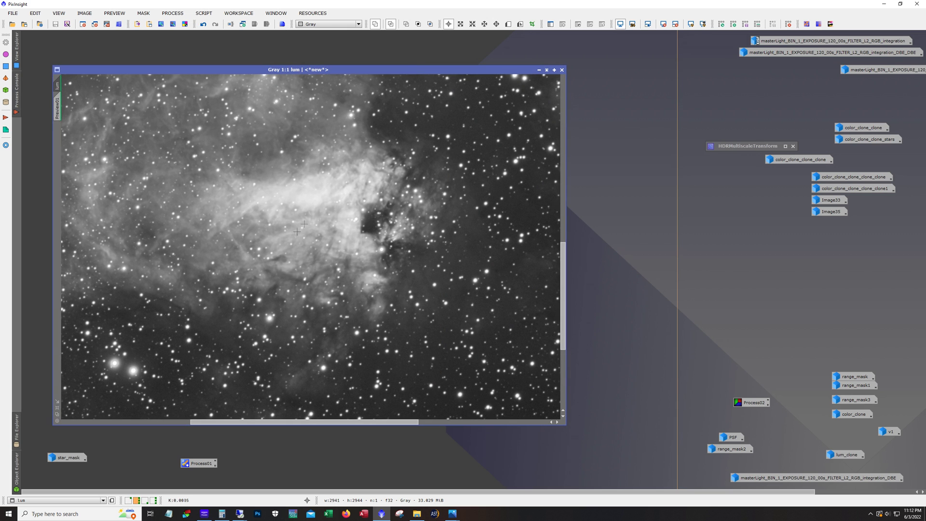
click(538, 70)
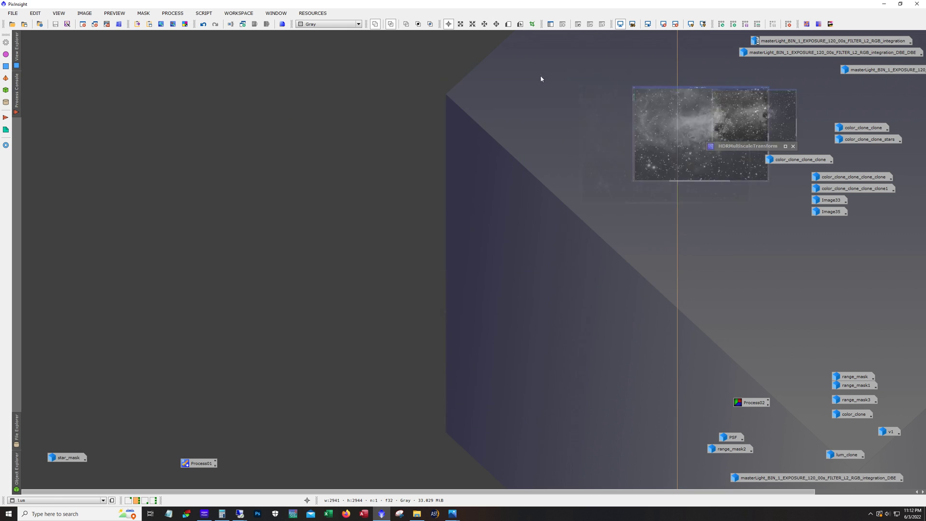
double_click(852, 129)
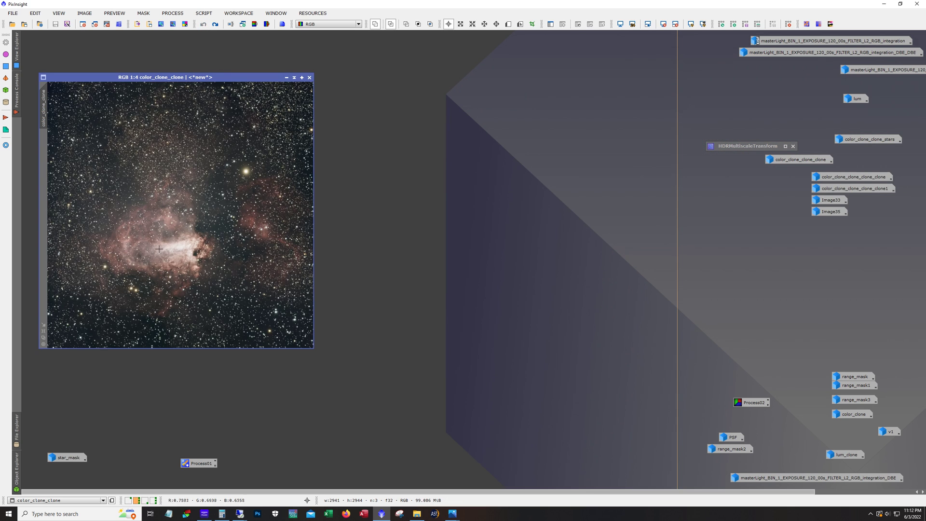
Redo star removal on color_clone_clone and place color_clone_clone_stars beside it
click(220, 28)
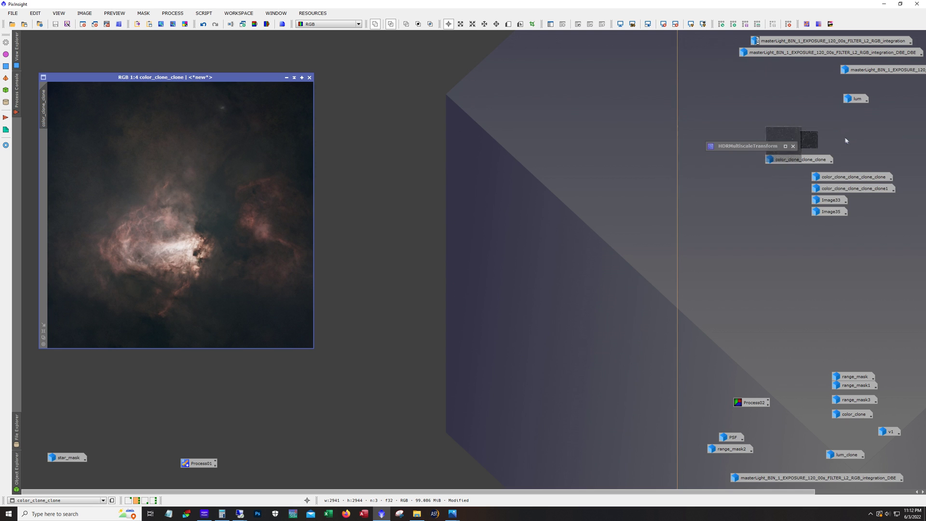
double_click(848, 140)
drag(434, 81, 556, 83)
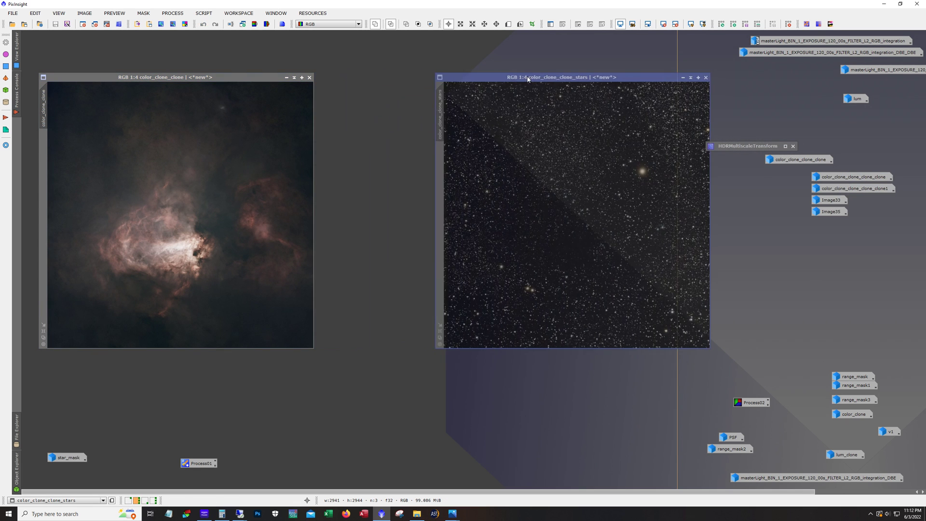
drag(244, 80, 364, 81)
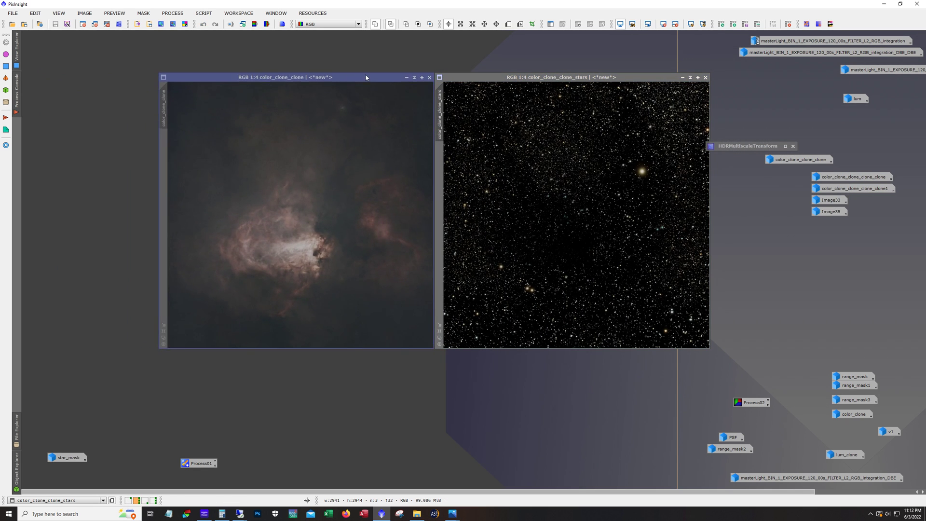
Zoom the starless nebula to 1:1 and 1:2 and pan around its fine detail
scroll(307, 233, up, 3)
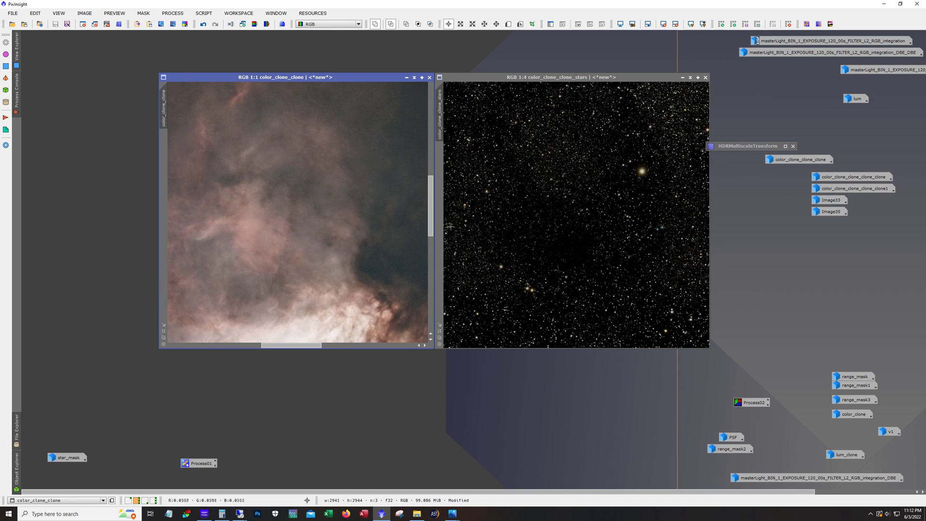
drag(431, 233, 436, 290)
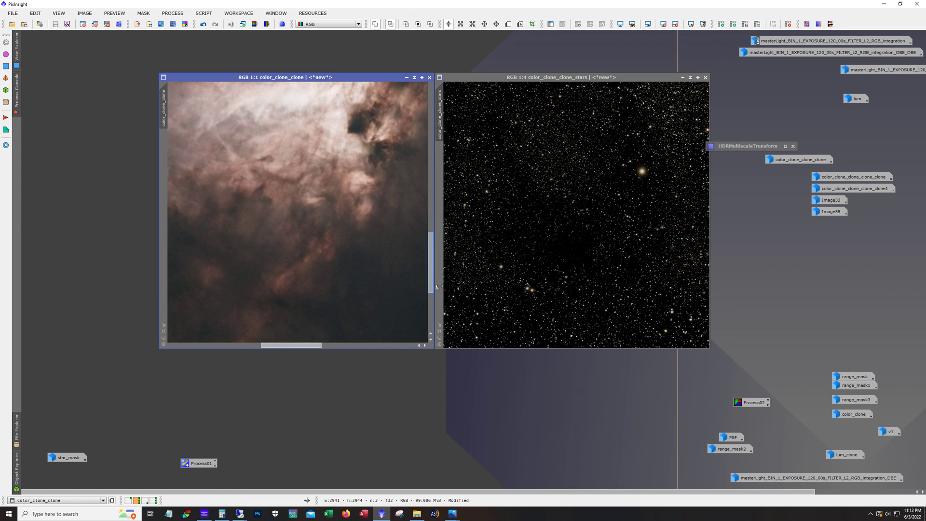
drag(311, 347, 273, 346)
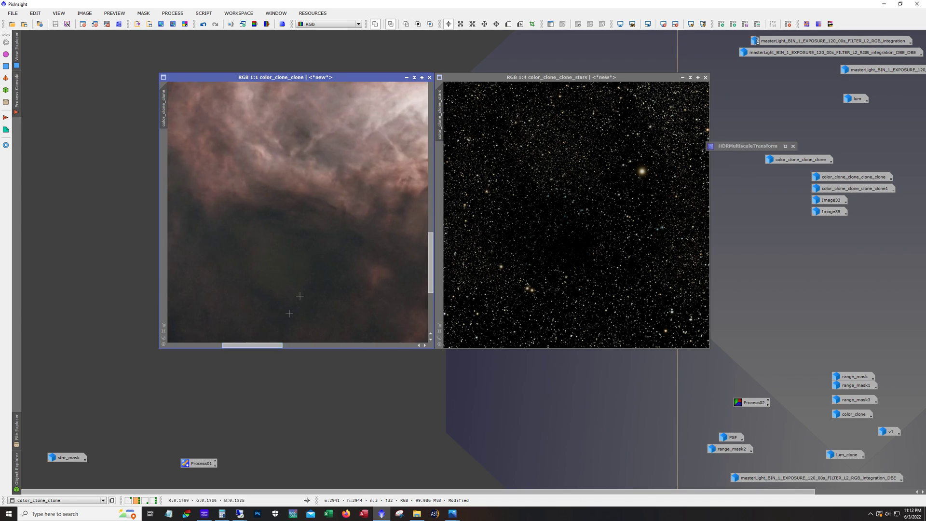
scroll(348, 308, down, 1)
drag(431, 282, 447, 244)
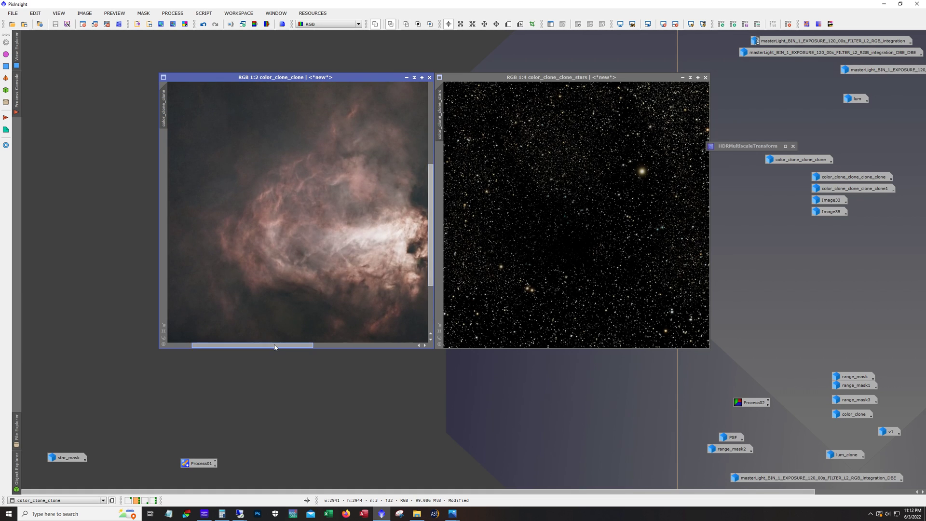
drag(412, 288, 344, 288)
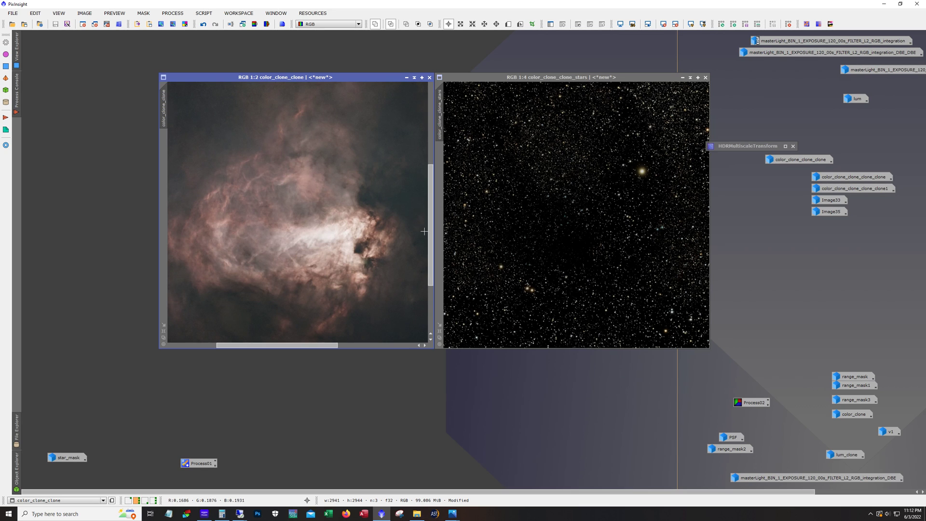
scroll(299, 213, up, 1)
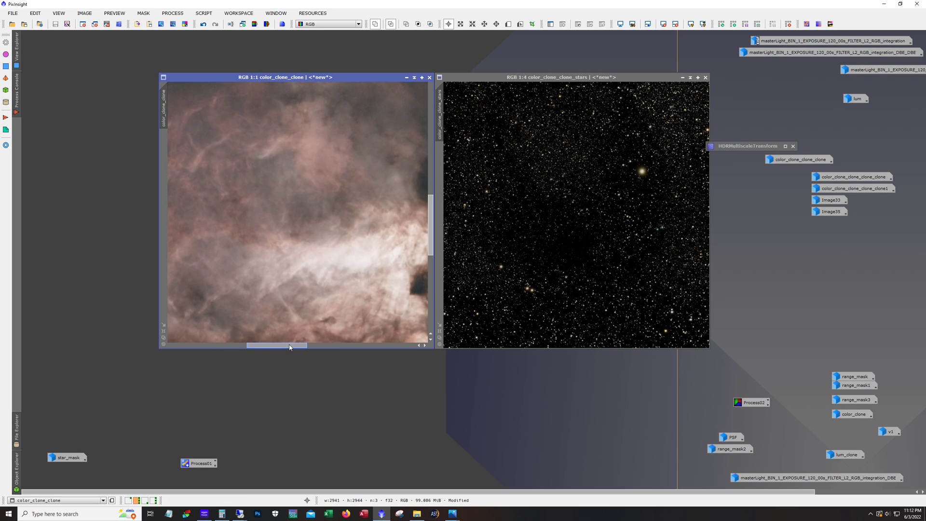
drag(288, 331, 318, 302)
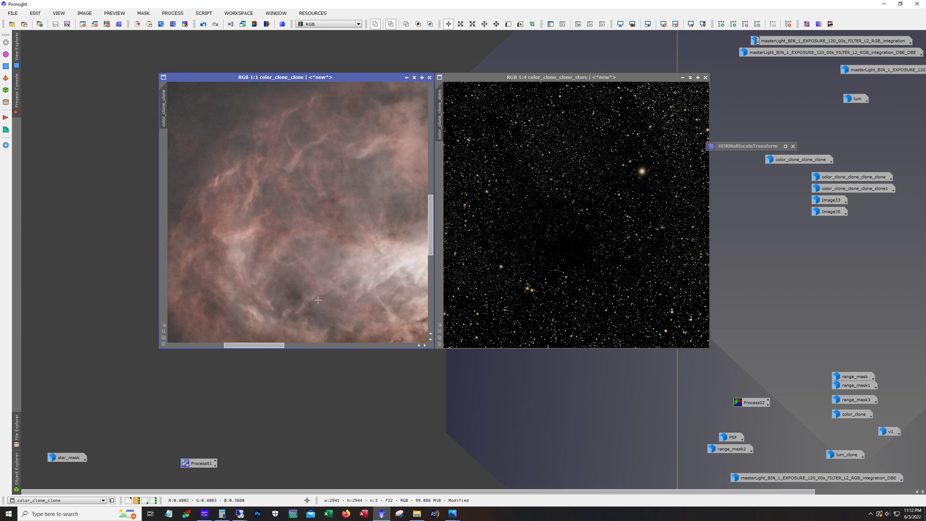
Iconize both images, open color_clone_clone_clone in an enlarged window, and bring up HDRMultiscaleTransform
key(ctrl+shift+i)
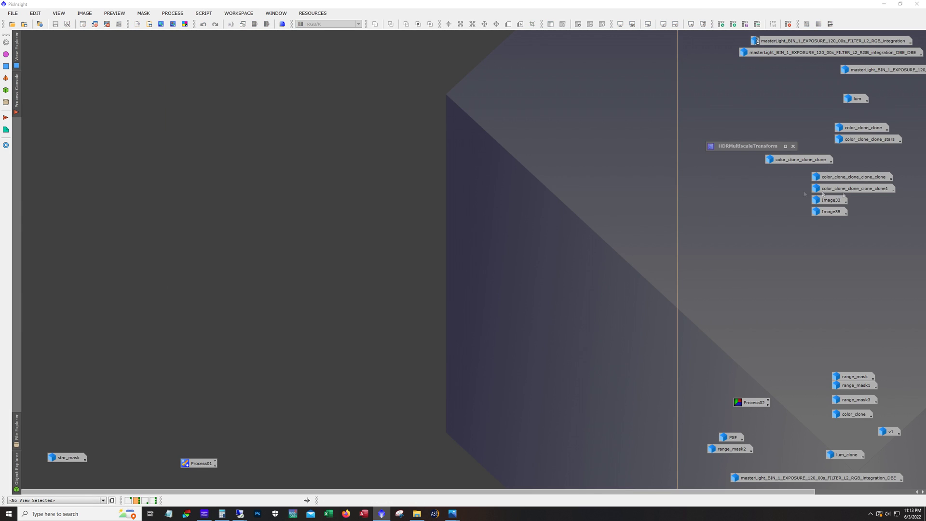
double_click(789, 161)
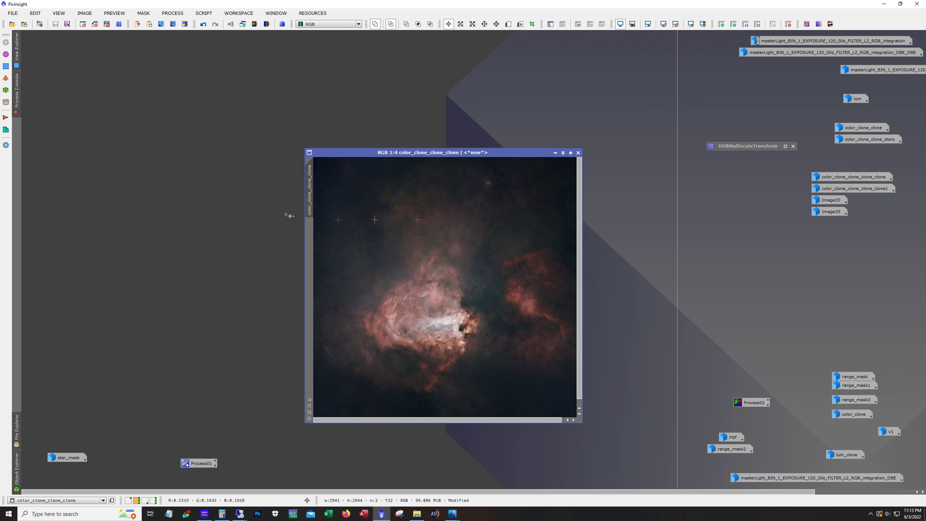
drag(386, 158, 255, 44)
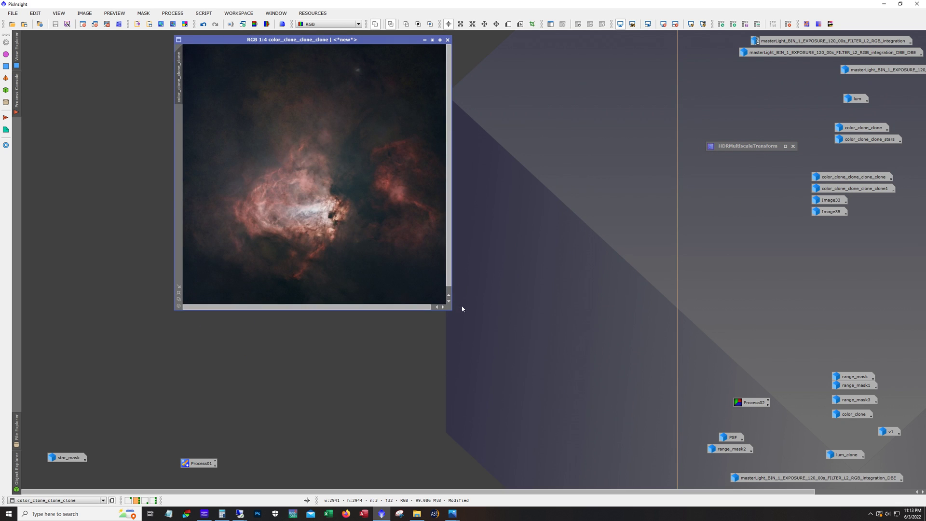
drag(453, 313, 555, 414)
key(ctrl+plus)
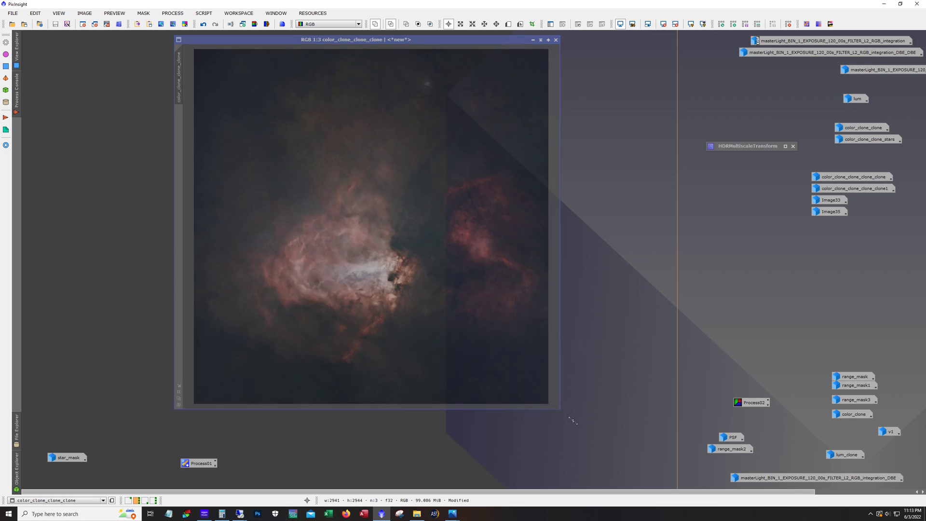
drag(563, 410, 587, 428)
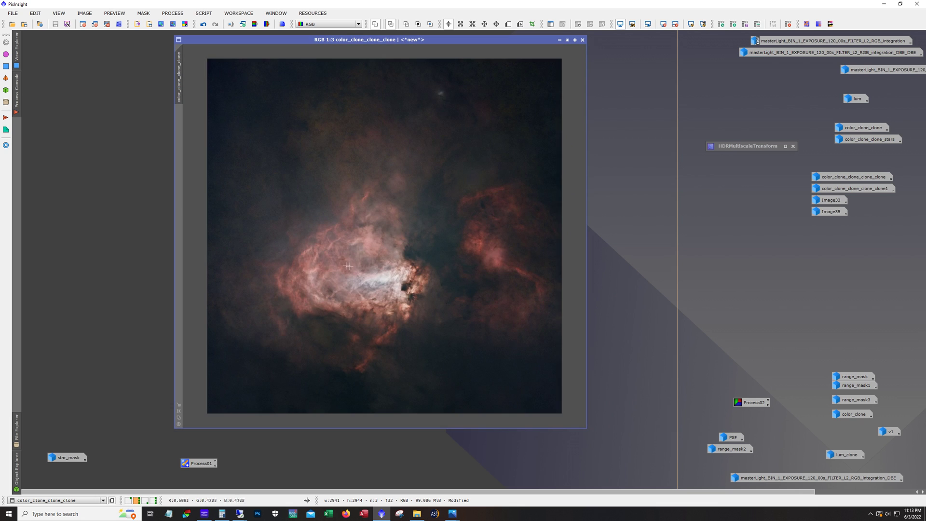
double_click(754, 146)
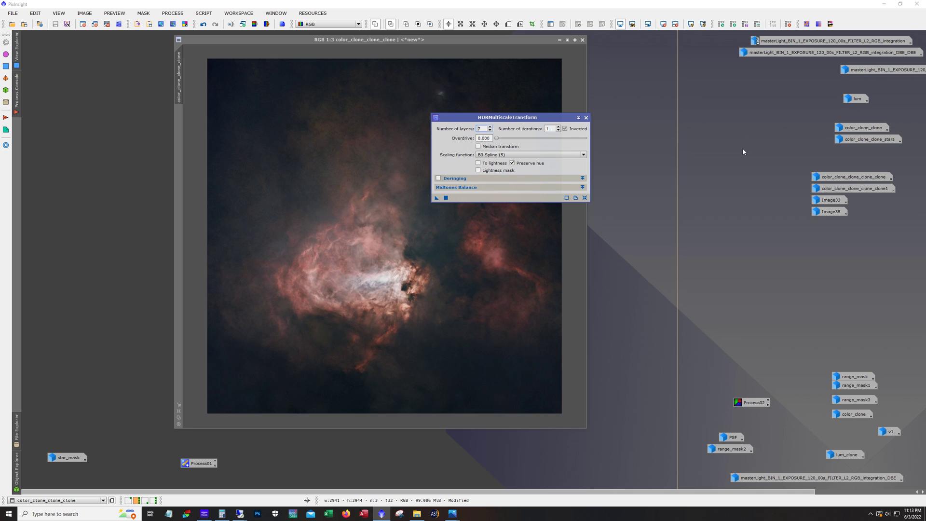
Open Image33, Image35, color_clone_clone_clone_clone and color_clone_clone_clone_clone1 for comparison
double_click(821, 205)
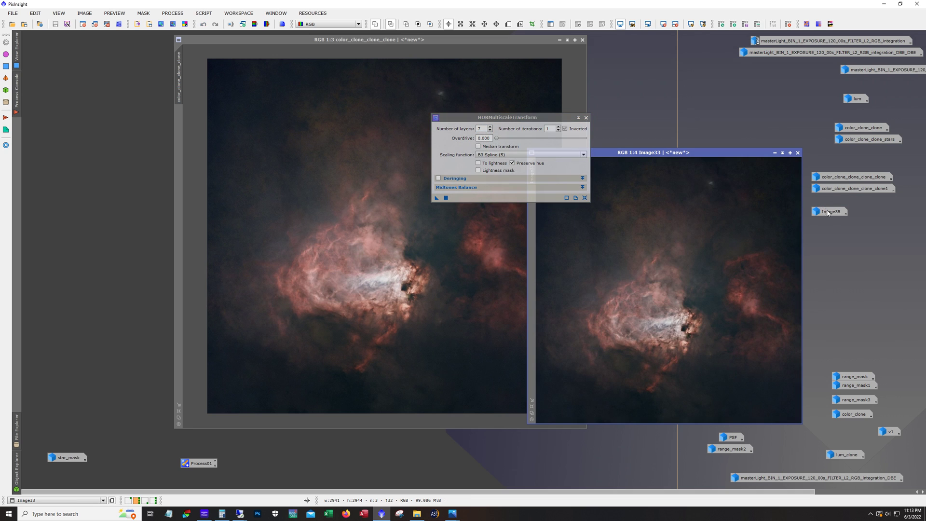
double_click(828, 211)
click(878, 178)
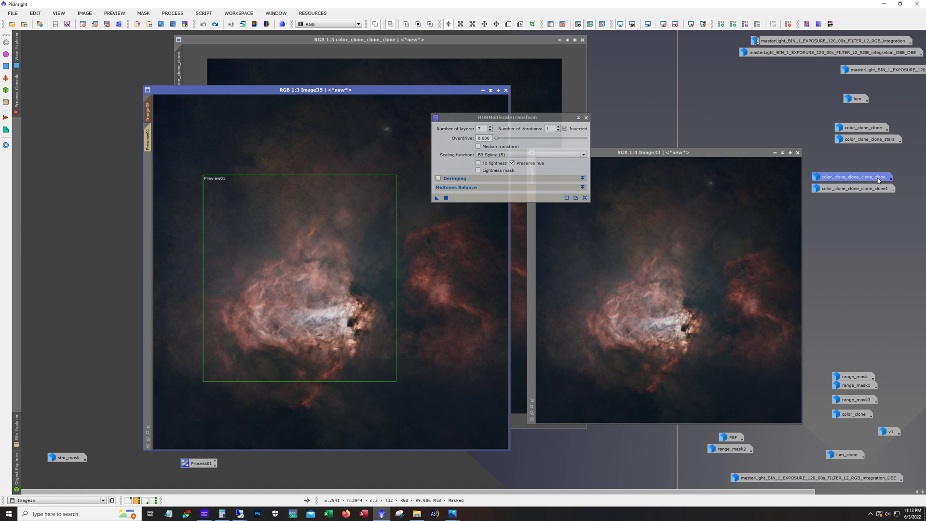
double_click(878, 179)
double_click(857, 193)
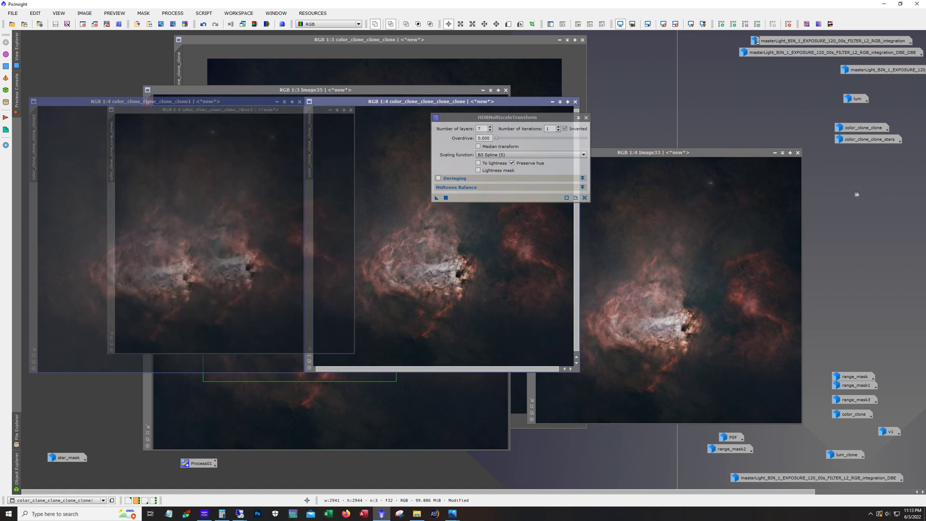
Raise the HDRMultiscaleTransform Number of layers from 7 to 8
drag(512, 119, 659, 83)
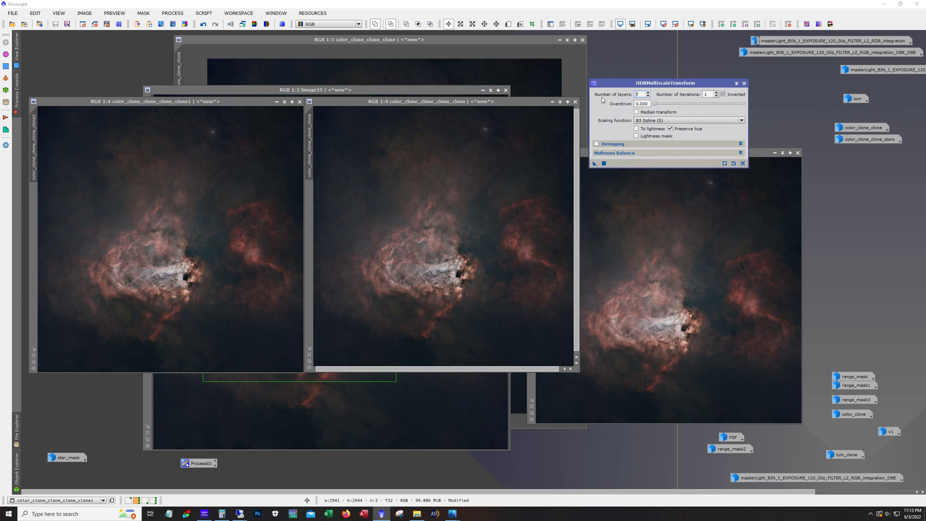
double_click(643, 95)
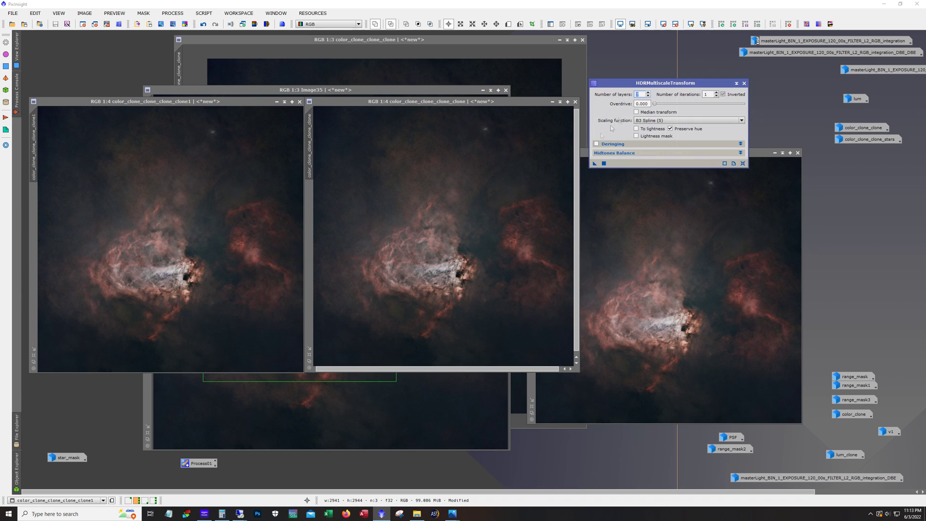
click(648, 94)
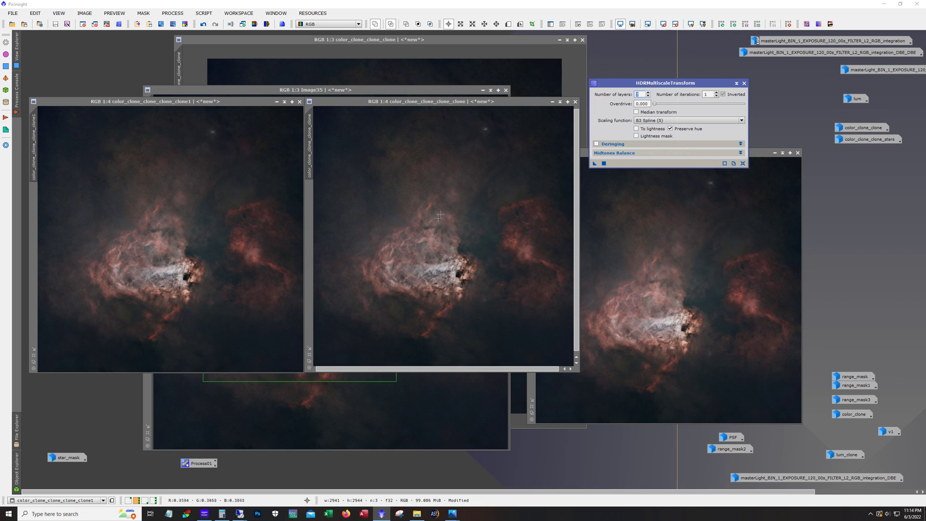
Zoom the left and middle views to 1:2 and pan them to compare HDR detail
click(150, 263)
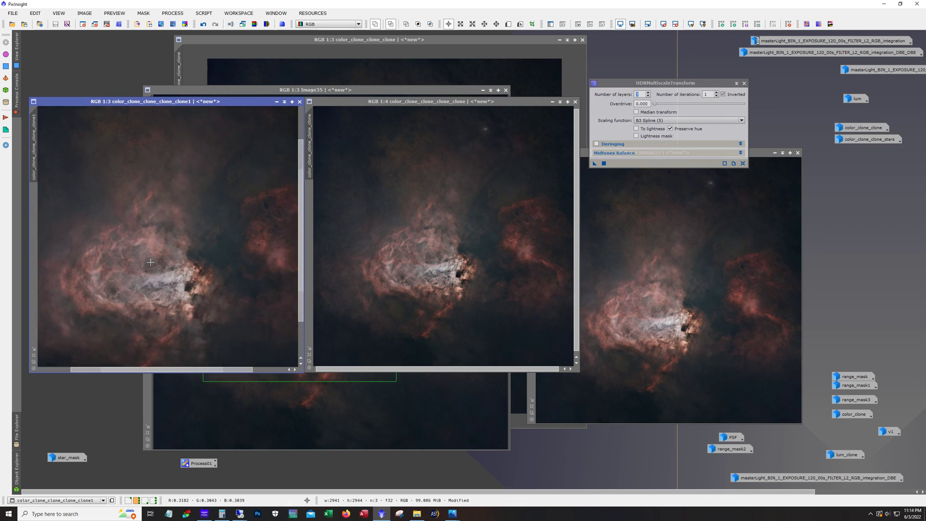
scroll(150, 263, up, 2)
drag(302, 211, 303, 240)
drag(195, 370, 176, 376)
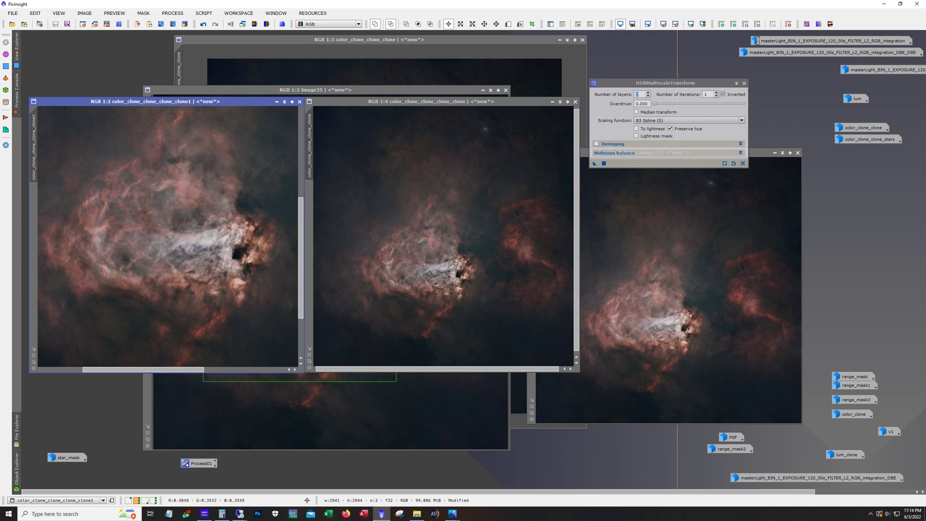
click(504, 239)
scroll(503, 239, up, 1)
scroll(498, 243, up, 1)
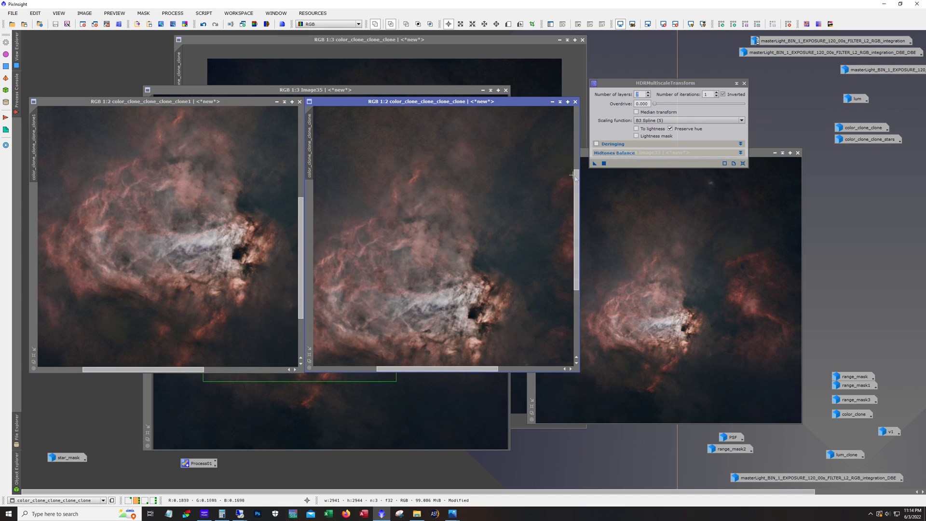
drag(576, 176, 576, 203)
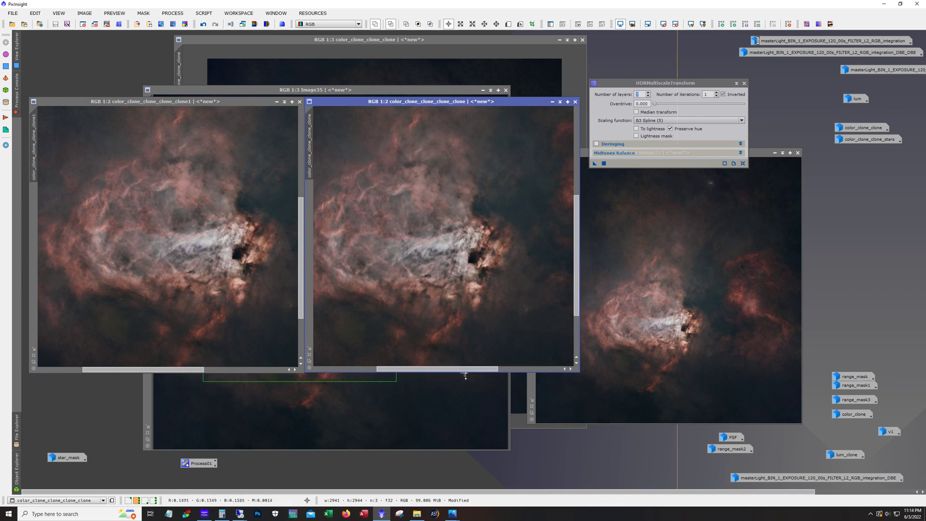
drag(467, 374, 453, 374)
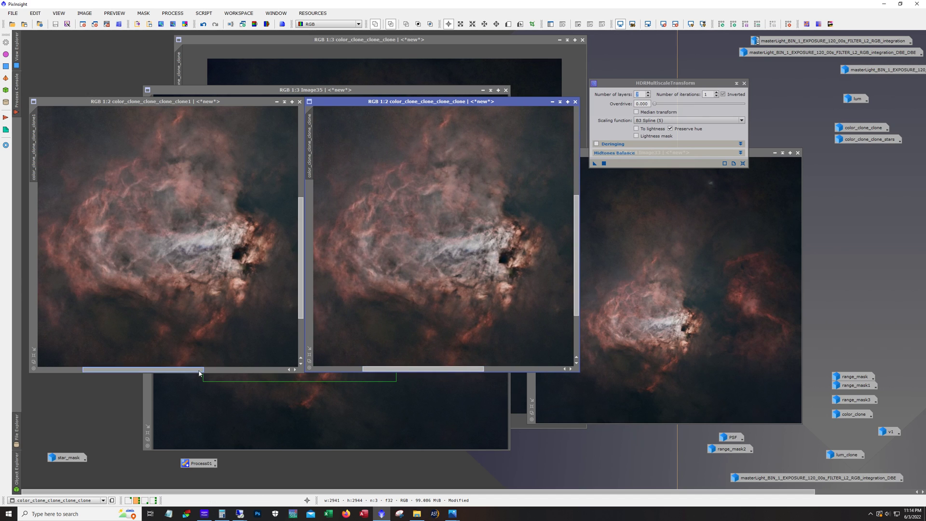
drag(143, 369, 148, 369)
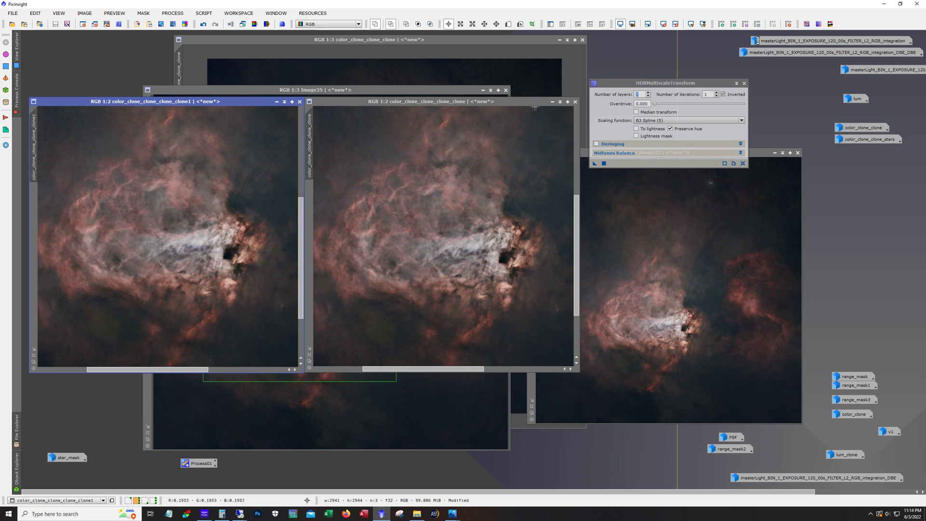
Minimize both clone duplicates and color_clone_clone_clone, leaving Image33 and Image35 open
click(552, 102)
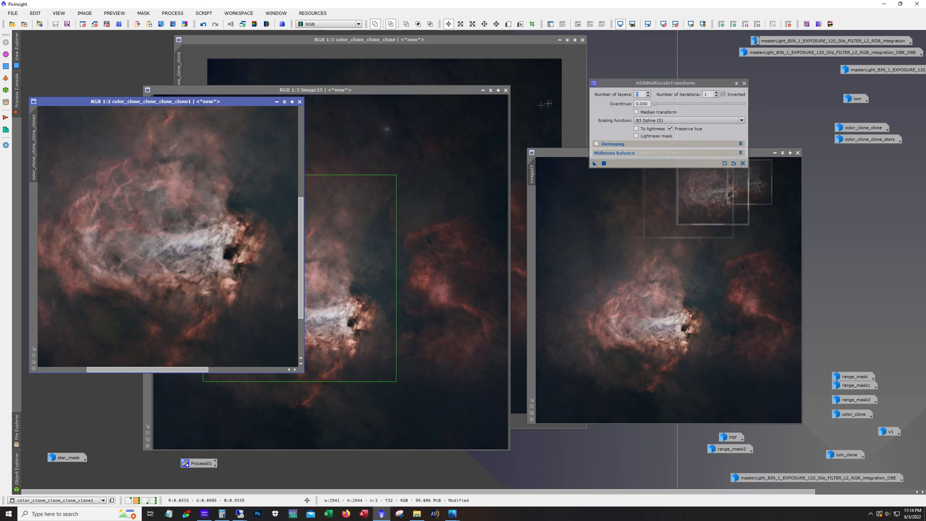
click(276, 101)
click(579, 244)
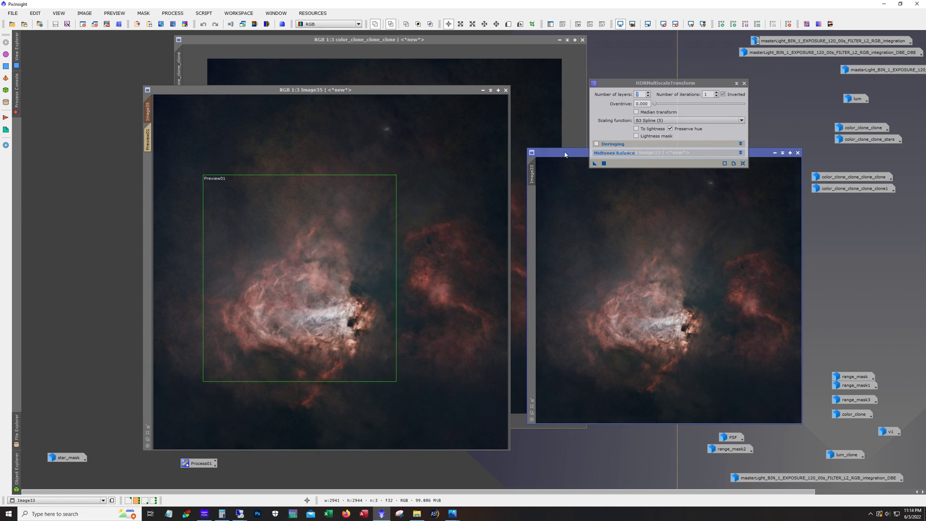
drag(565, 154, 248, 136)
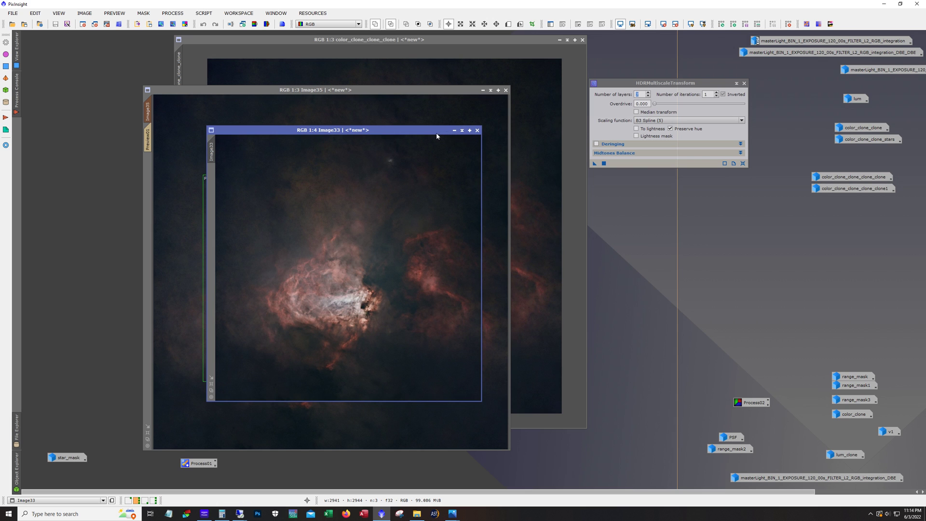
click(455, 130)
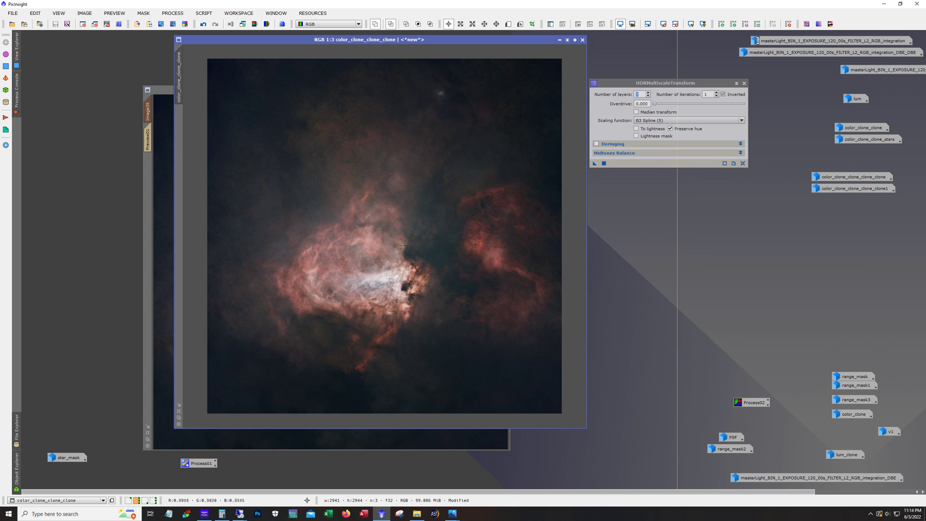
click(559, 40)
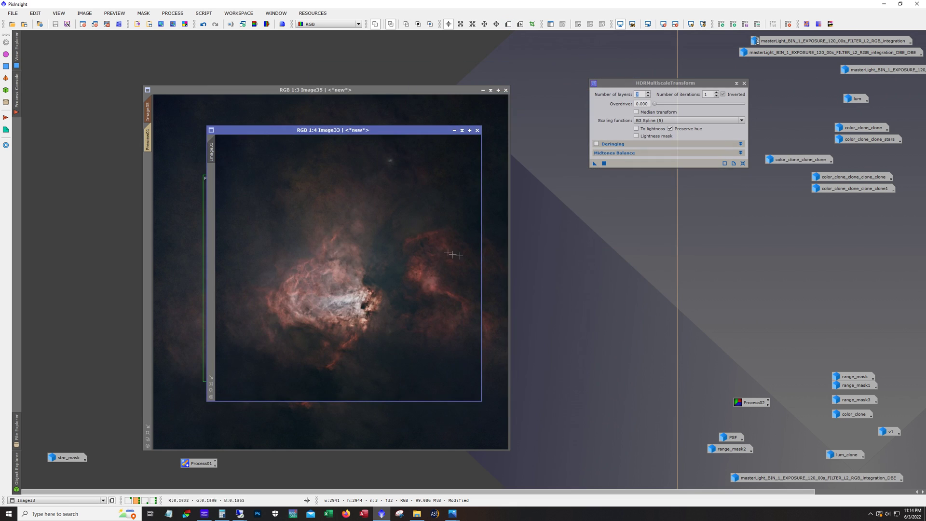
Arrange Image35 on the left and Image33 on the right, zooming in to compare
drag(337, 132, 525, 142)
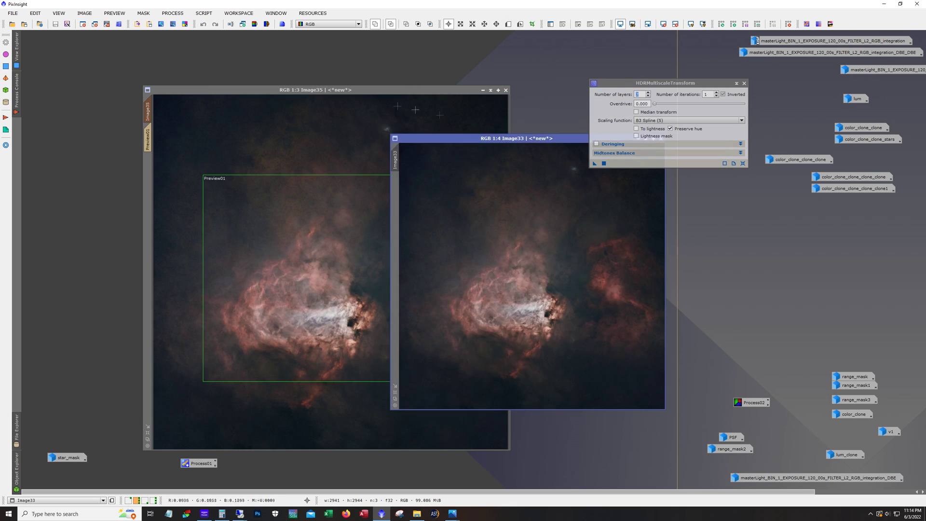
drag(377, 90, 262, 89)
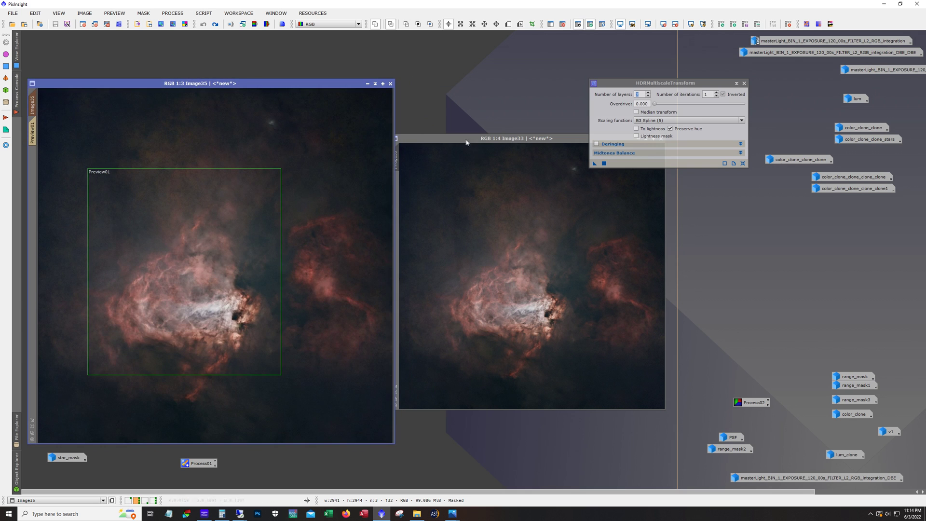
drag(464, 139, 467, 131)
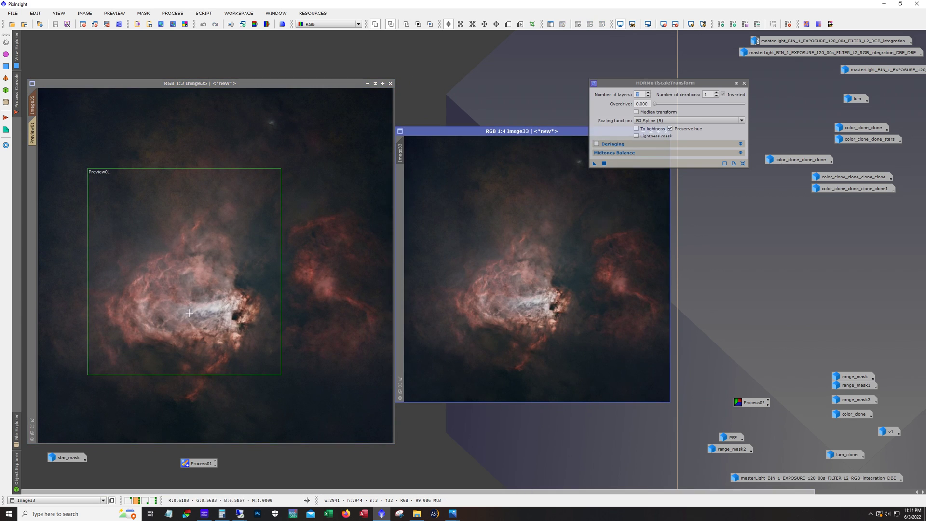
scroll(189, 313, up, 1)
drag(390, 300, 390, 318)
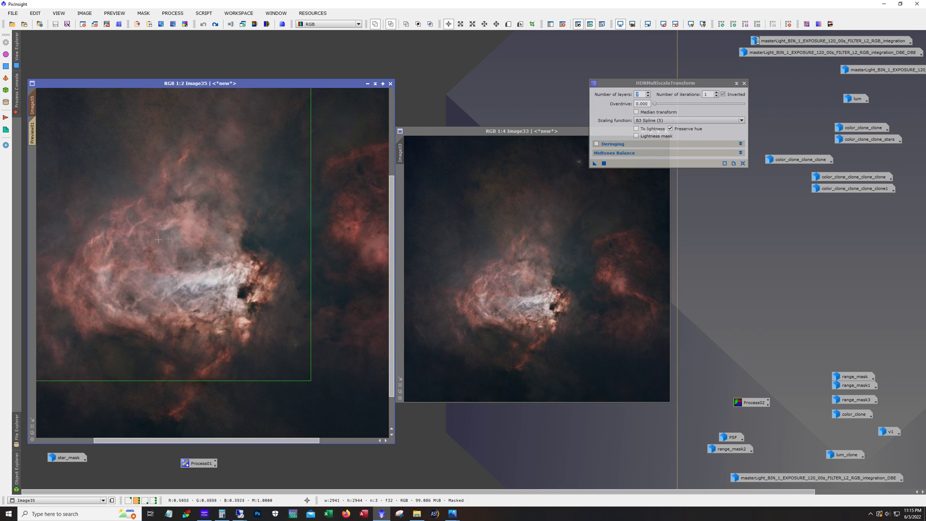
scroll(255, 358, down, 1)
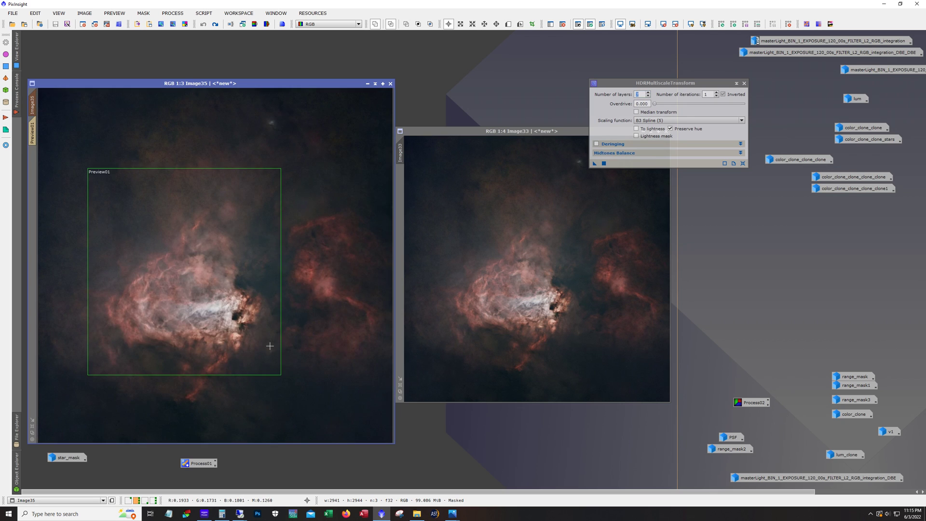
Iconize Image33, close HDRMultiscaleTransform, centre Image35 and toggle its red mask overlay
key(ctrl+shift+i)
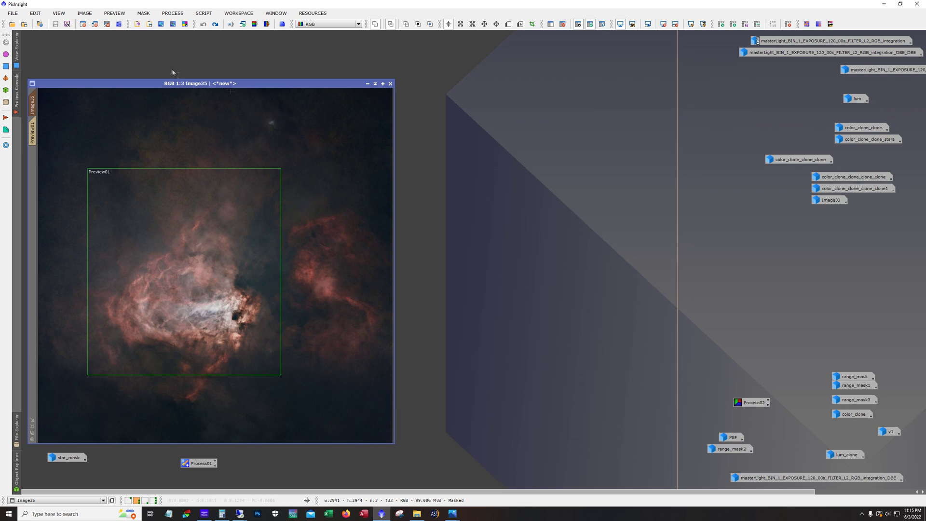
drag(176, 77, 345, 61)
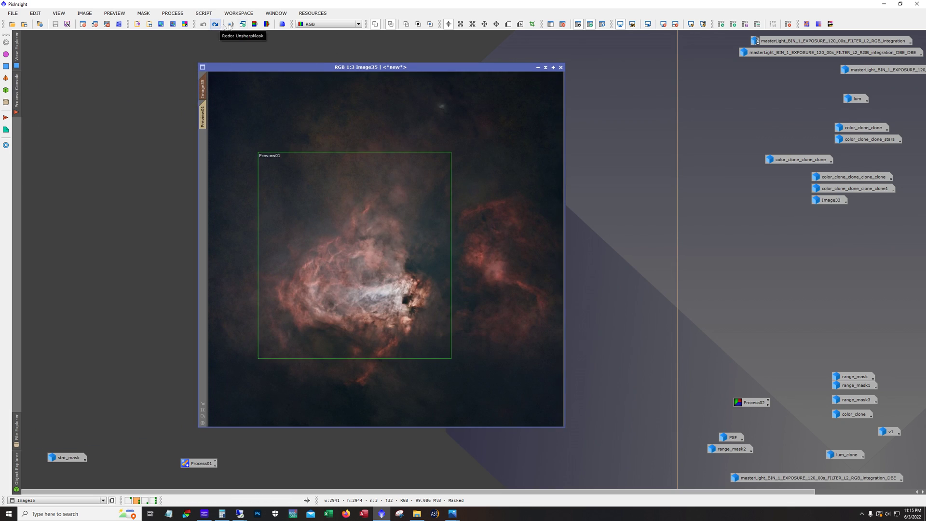
click(602, 25)
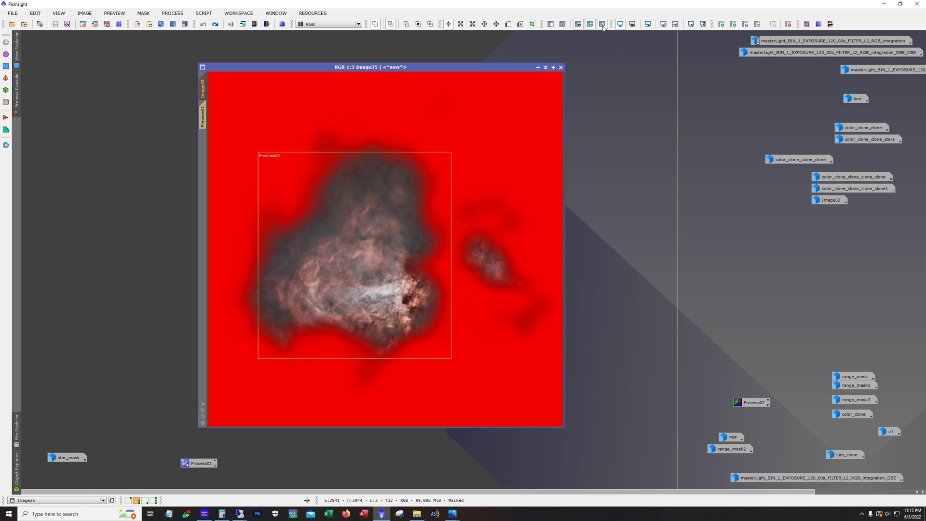
click(603, 25)
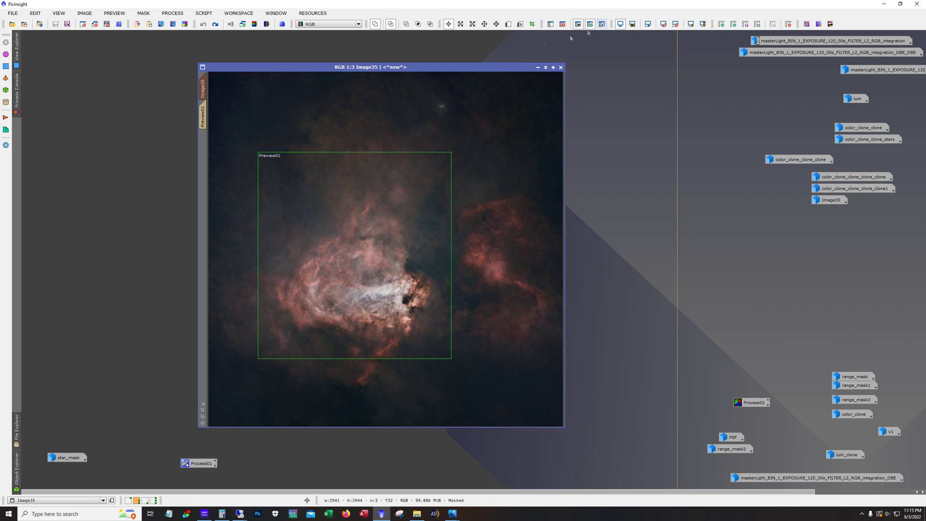
Compare Image35 with and without its UnsharpMask sharpening using Redo and Undo
click(215, 25)
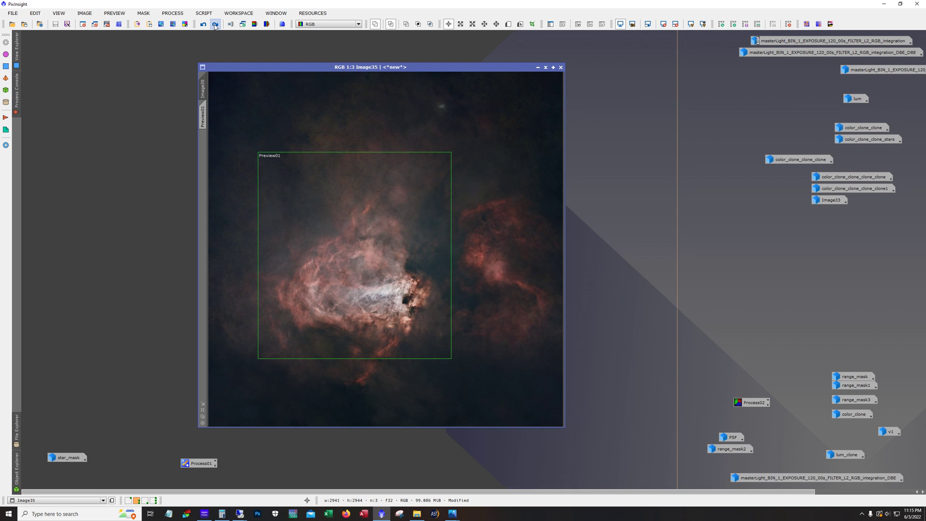
click(215, 24)
click(203, 25)
Zoom Image35 to 1:1 and compare the sharpening close up
scroll(391, 255, up, 1)
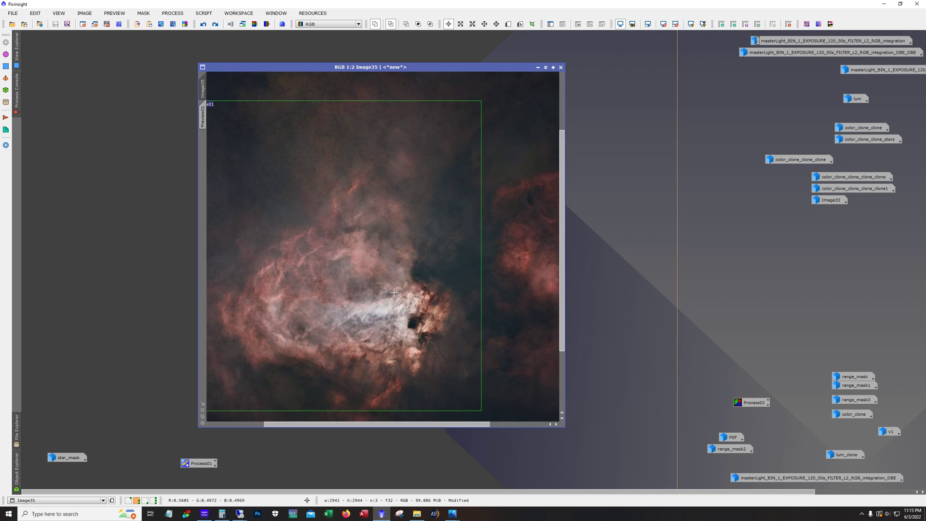
scroll(394, 293, up, 1)
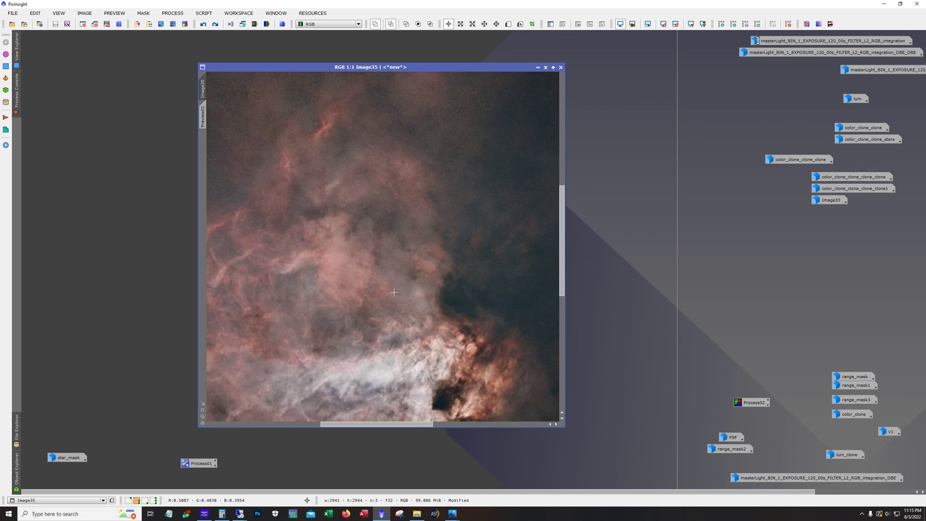
click(216, 25)
click(203, 25)
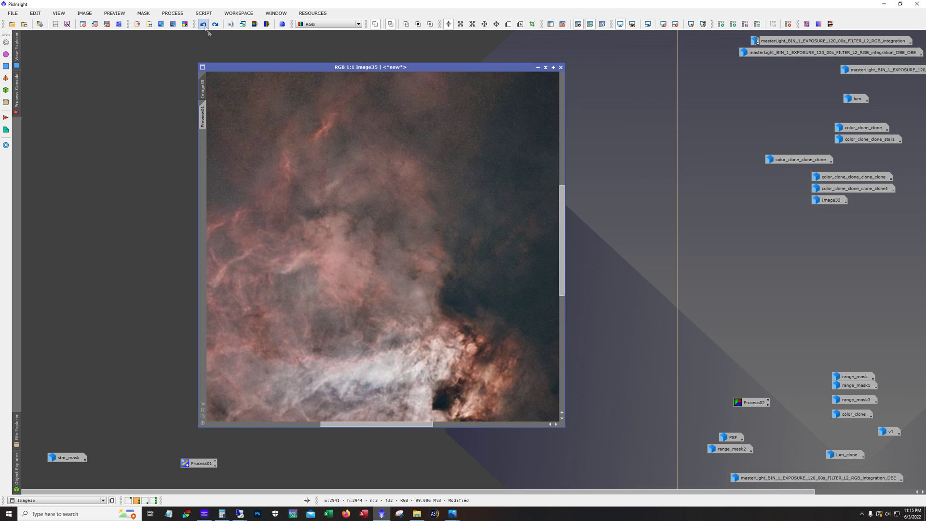
drag(562, 284, 562, 321)
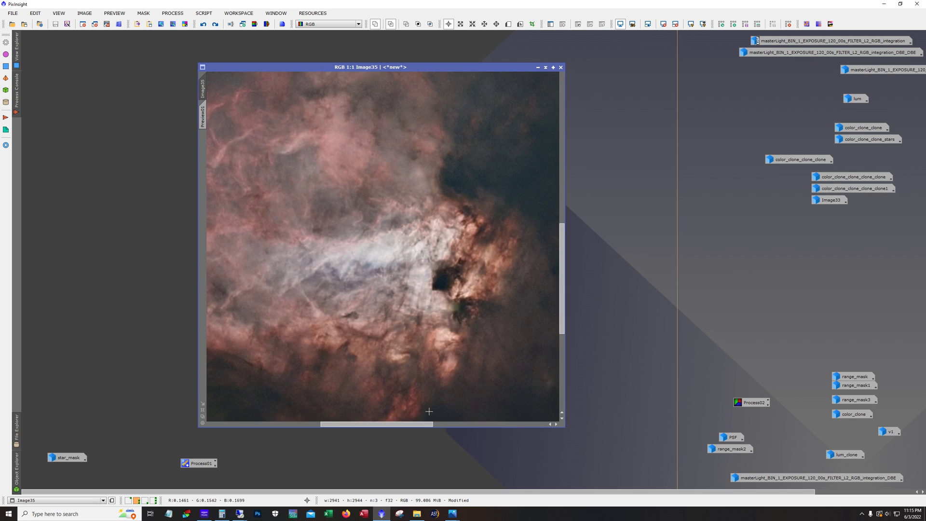
drag(427, 425, 409, 429)
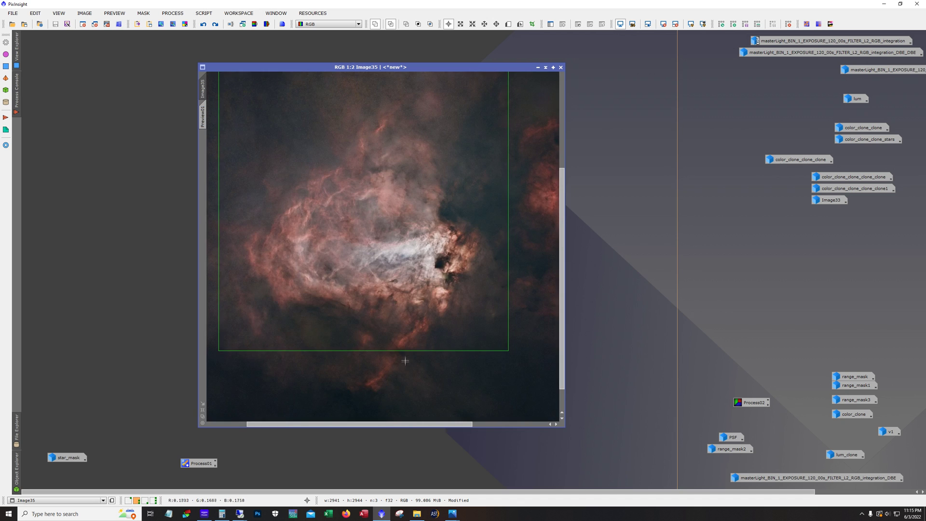
Open the utility script list and dismiss it without running anything
click(204, 13)
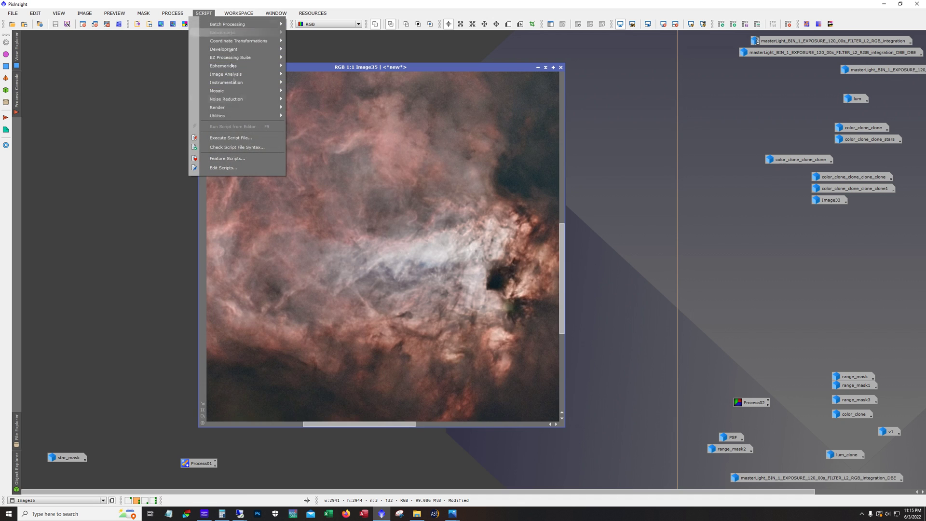
mouse_move(236, 121)
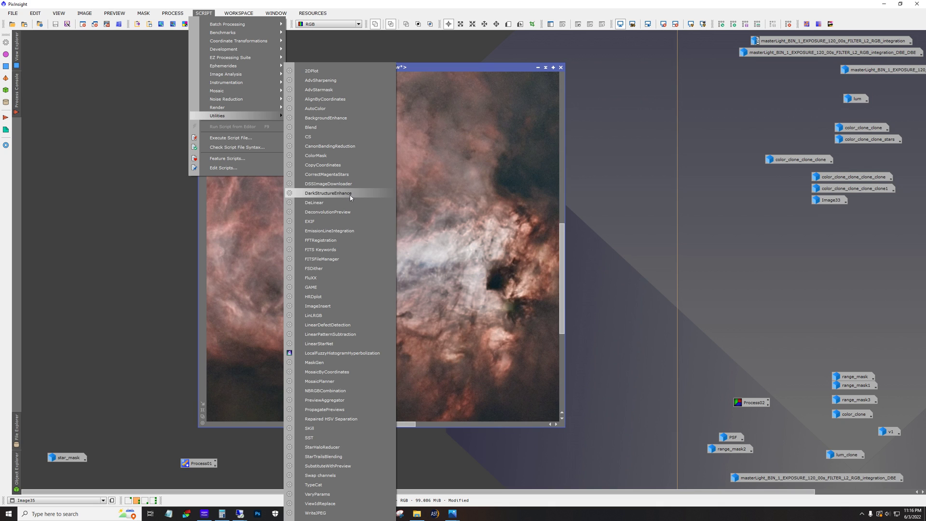
click(182, 39)
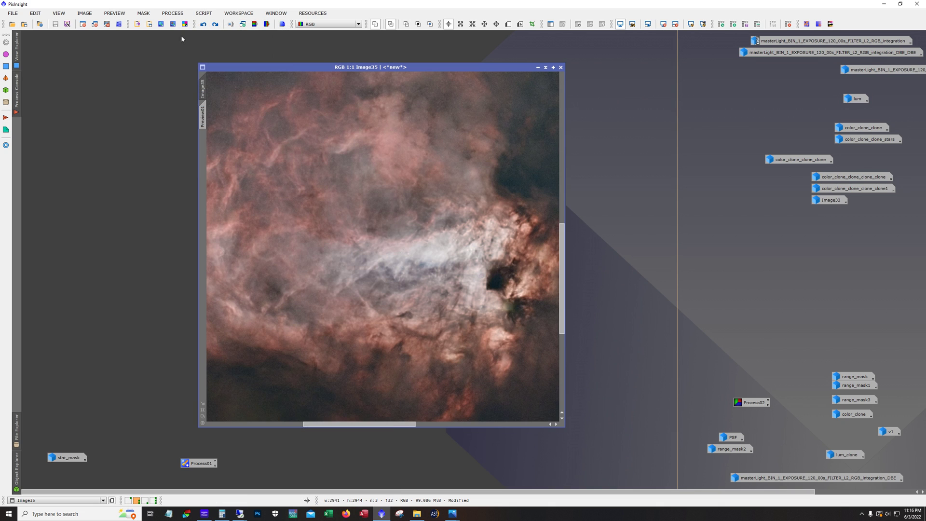
Toggle Undo/Redo to compare the masked step, finishing with it reapplied
click(203, 24)
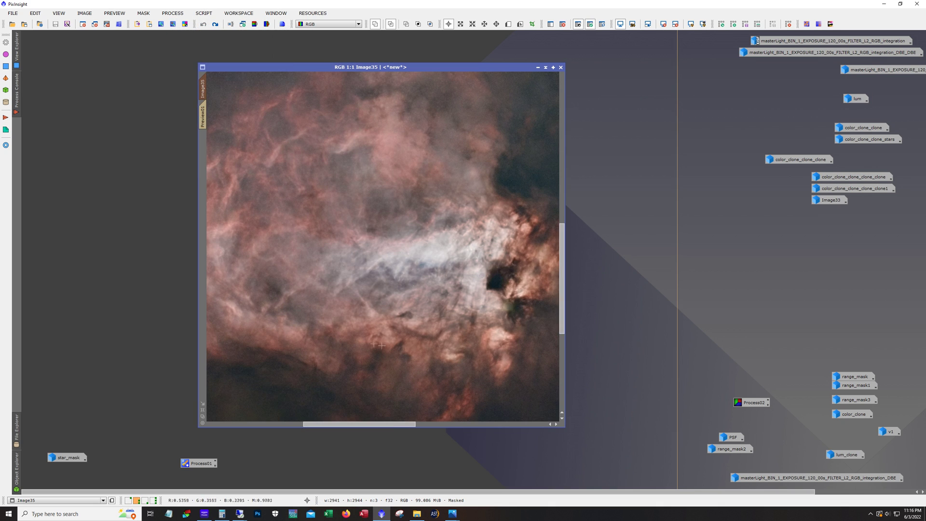
click(216, 24)
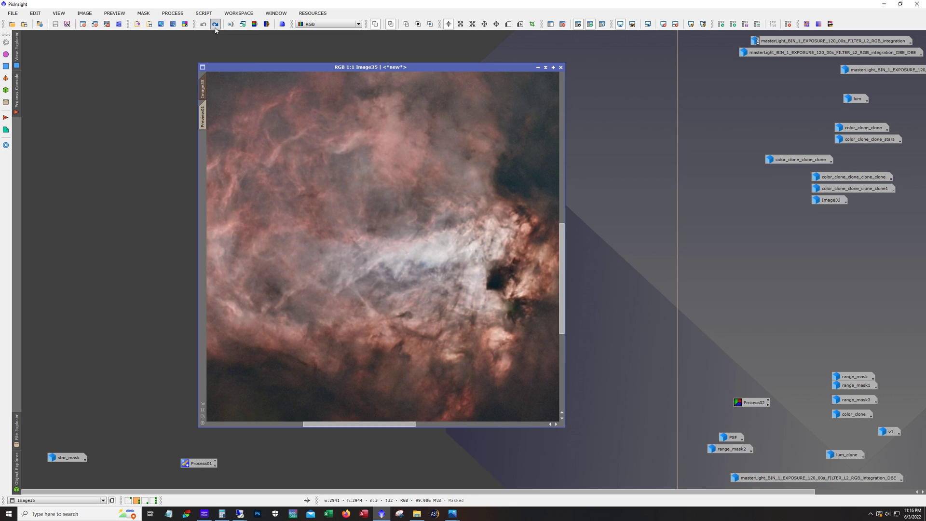
scroll(423, 285, down, 1)
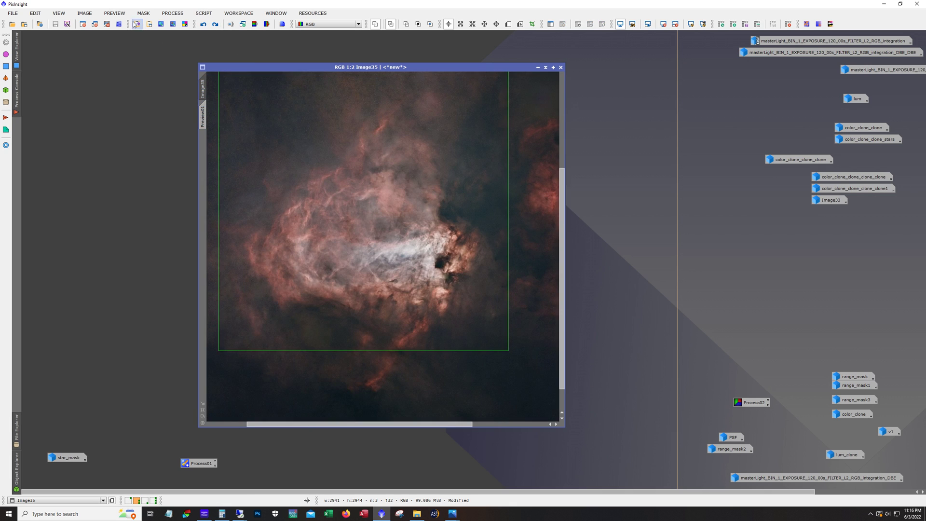
click(203, 24)
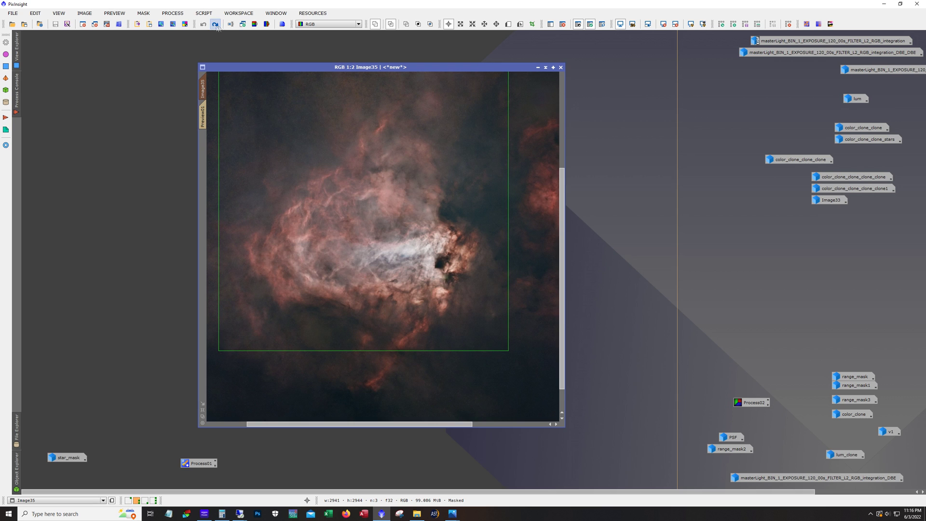
click(216, 24)
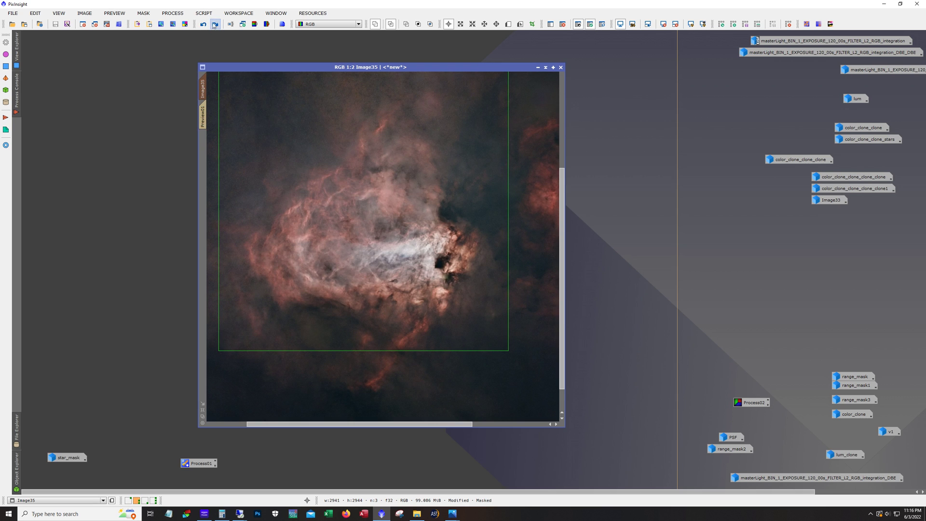
click(203, 24)
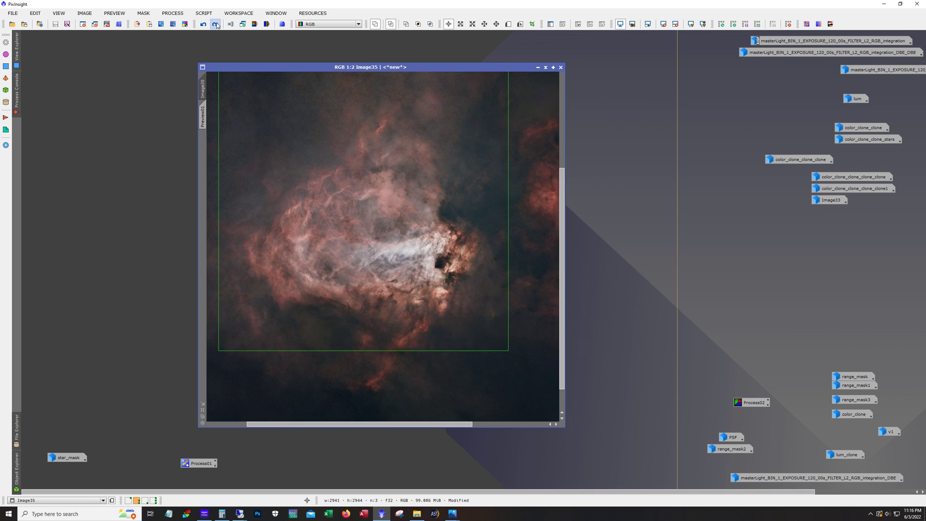
click(216, 24)
click(203, 24)
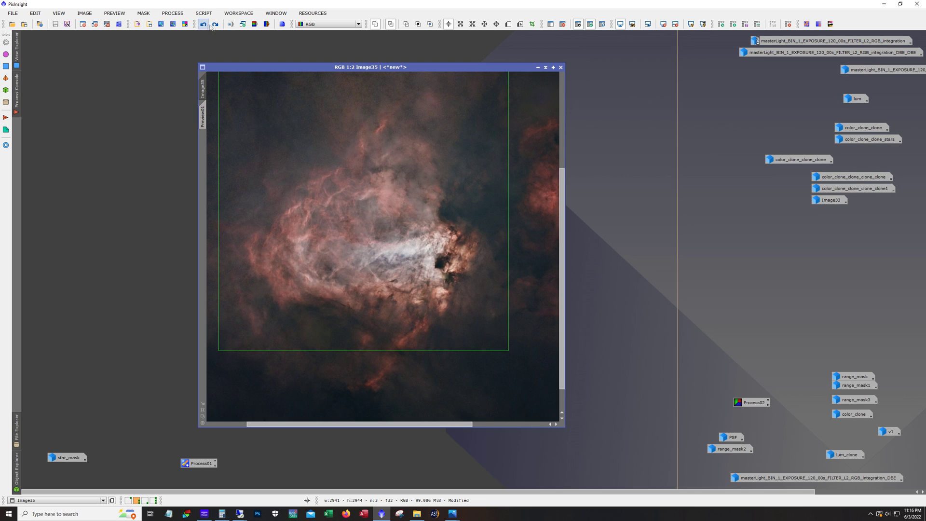
click(218, 26)
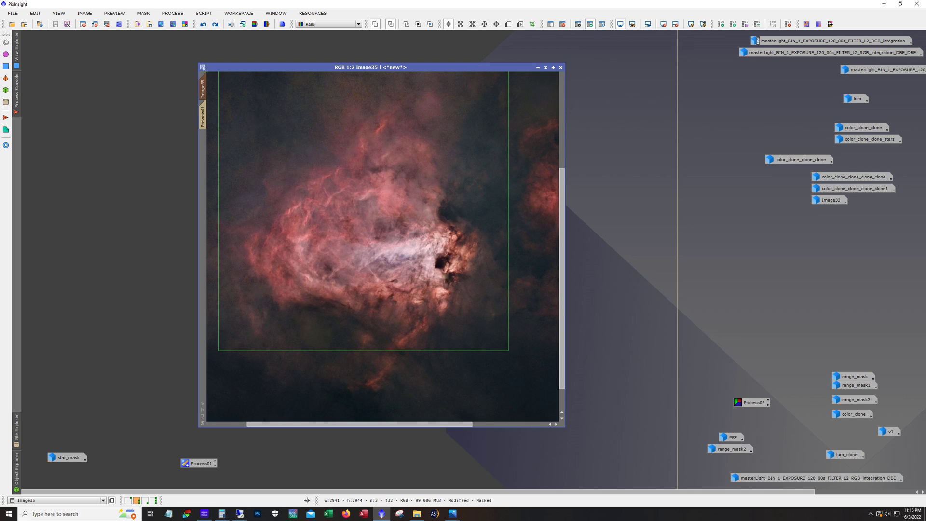
Enlarge the Image35 window and reapply the green-cast neutralisation step
drag(202, 65, 110, 31)
scroll(268, 213, down, 1)
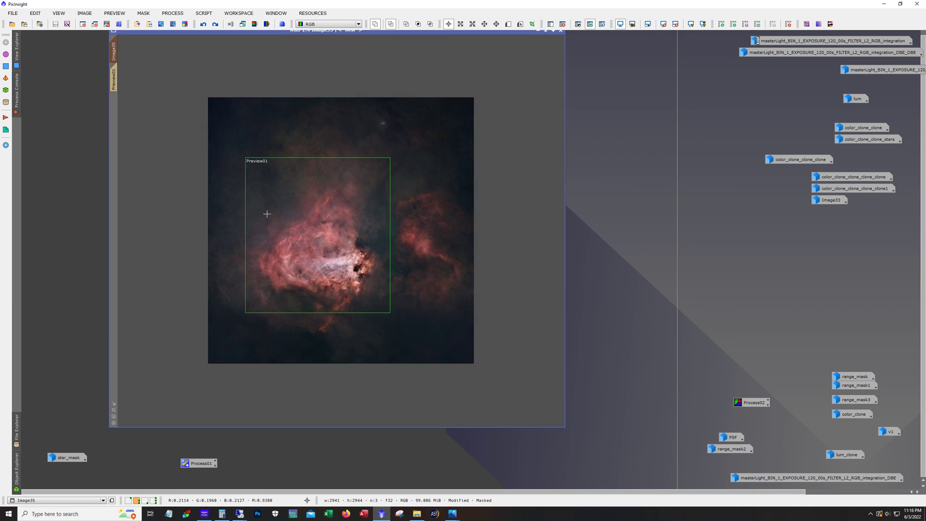
scroll(267, 213, up, 1)
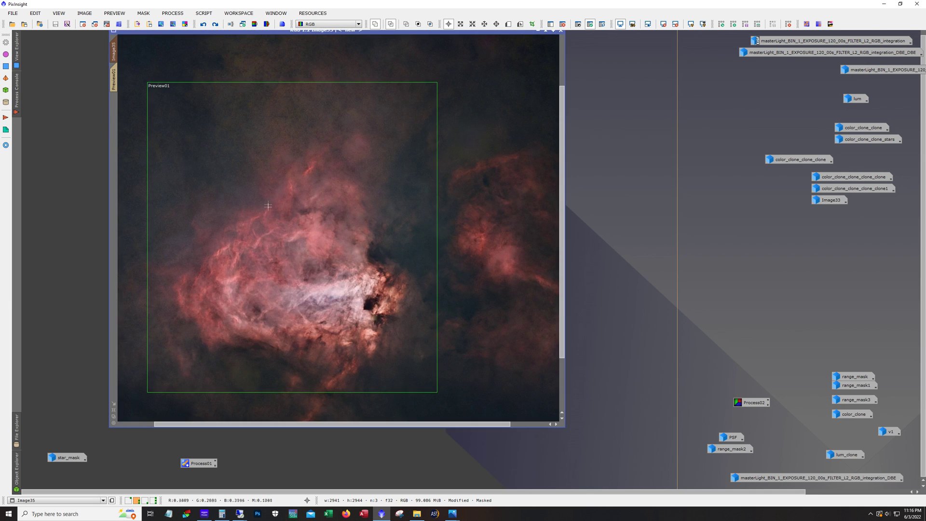
click(215, 24)
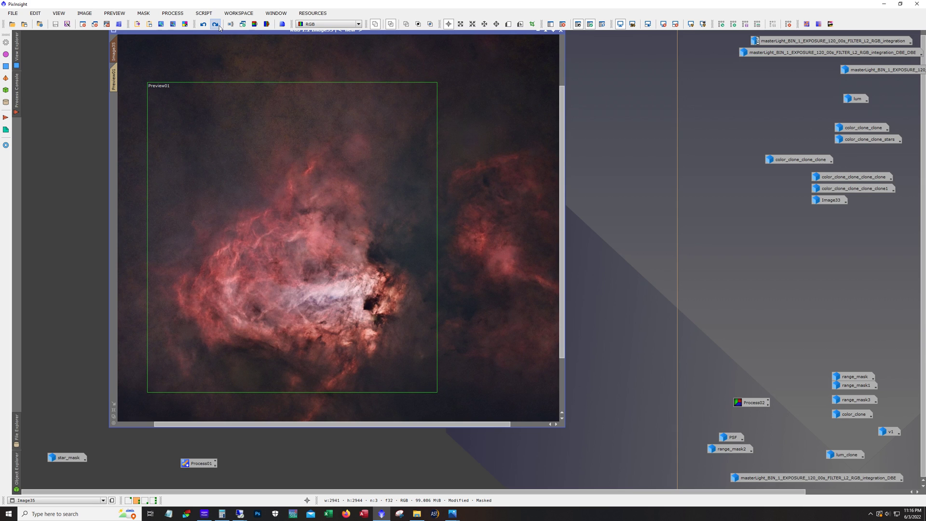
Inspect mask coverage over the nebula, then redo all remaining steps with the mask active
click(215, 24)
click(216, 24)
click(215, 24)
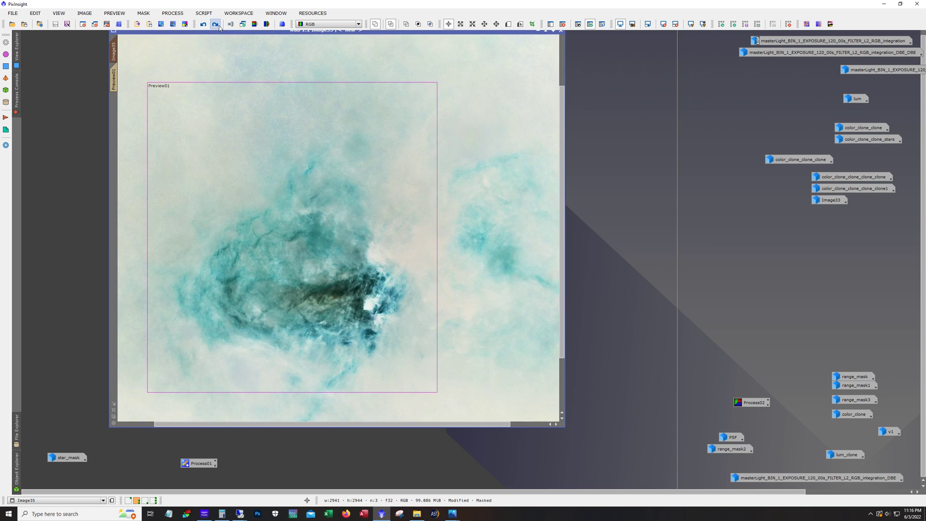
click(216, 25)
click(220, 27)
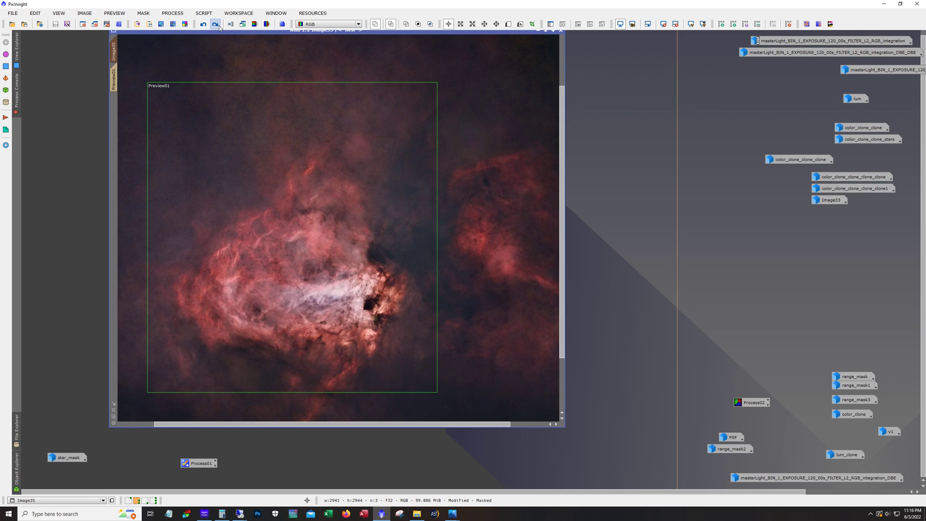
click(220, 27)
scroll(386, 160, down, 1)
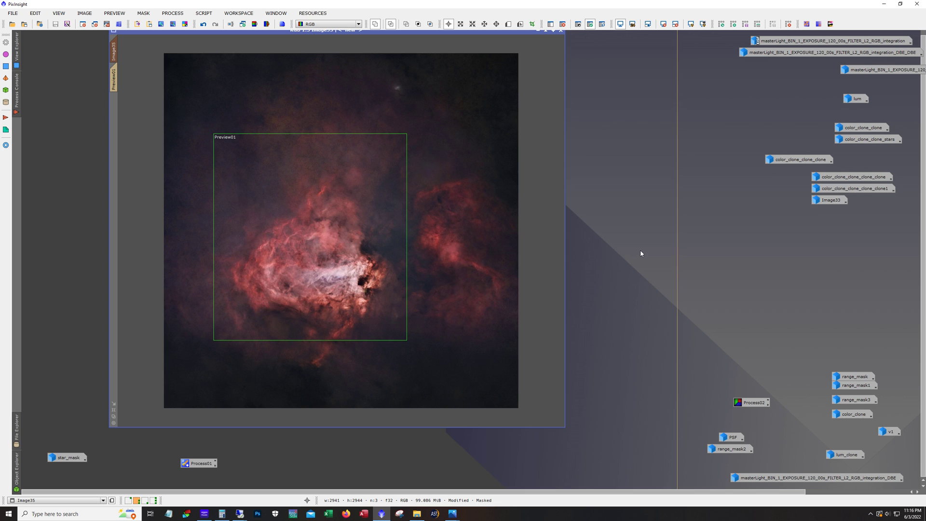
Switch to the third workspace and open starless_1 in an enlarged window
click(146, 499)
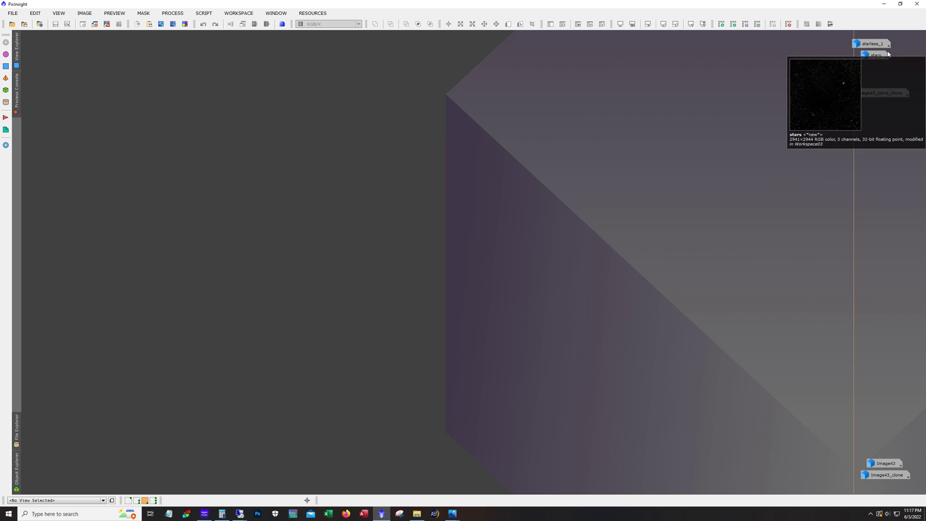
double_click(871, 44)
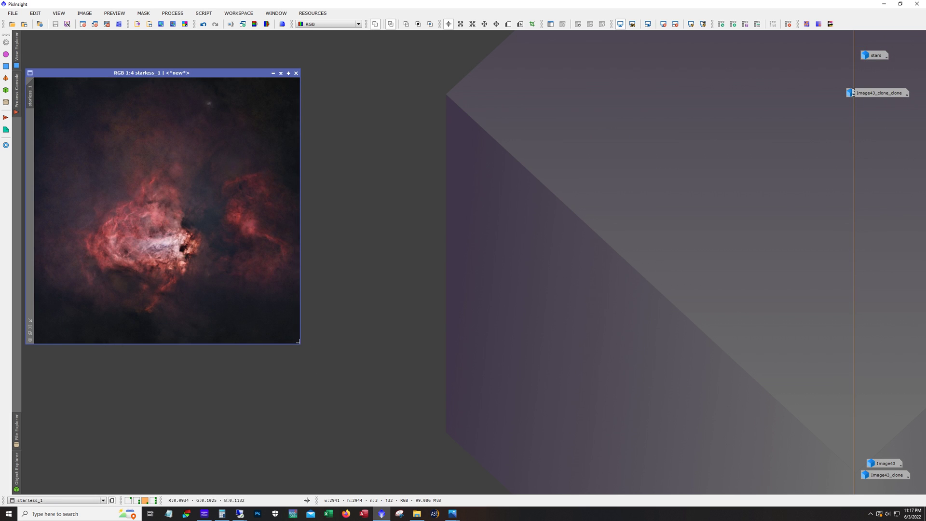
drag(302, 347, 427, 440)
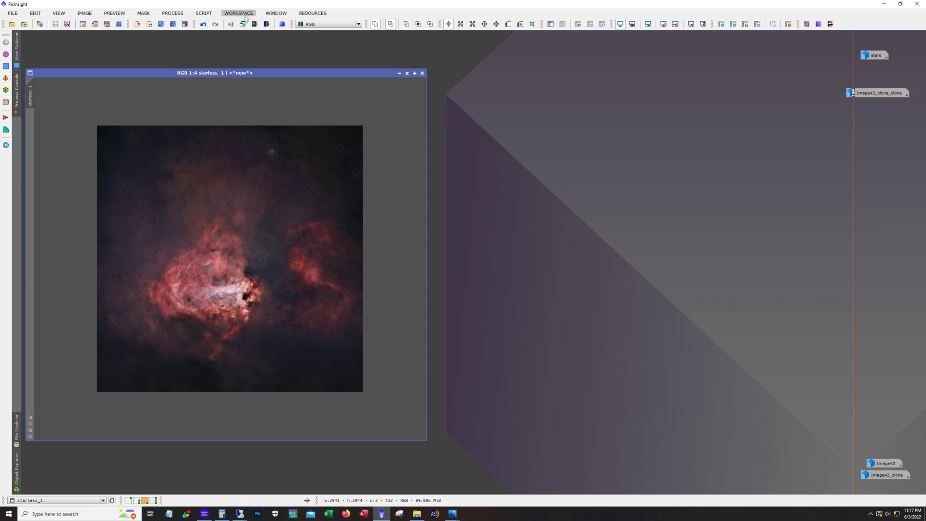
Compare starless_1 before and after its last step, ending on the latest version
click(203, 25)
click(203, 25)
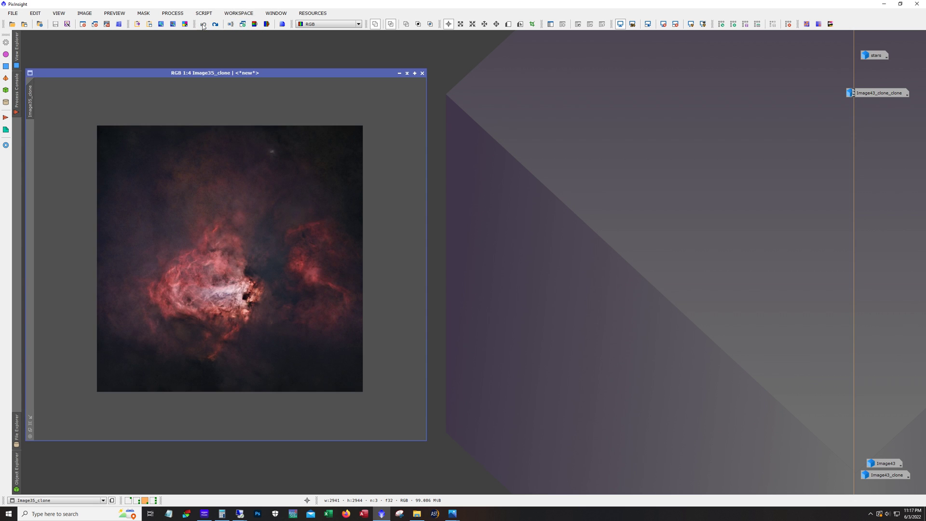
click(213, 25)
click(209, 25)
click(213, 25)
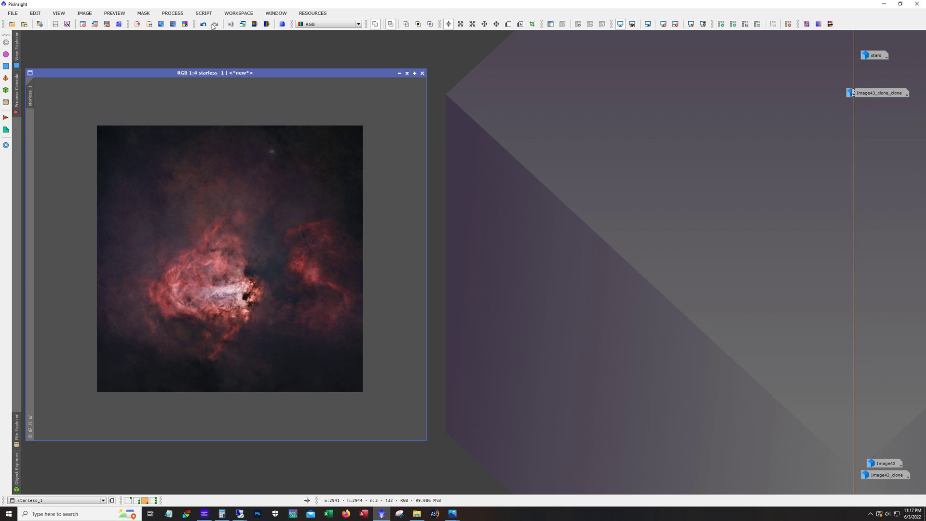
Open the stars image, undo its star reduction and enlarge the window
double_click(875, 55)
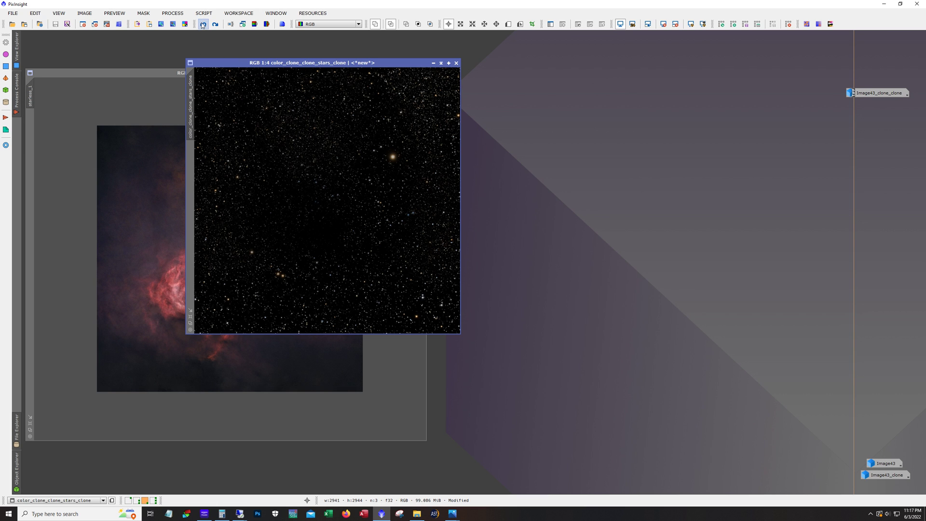
click(202, 24)
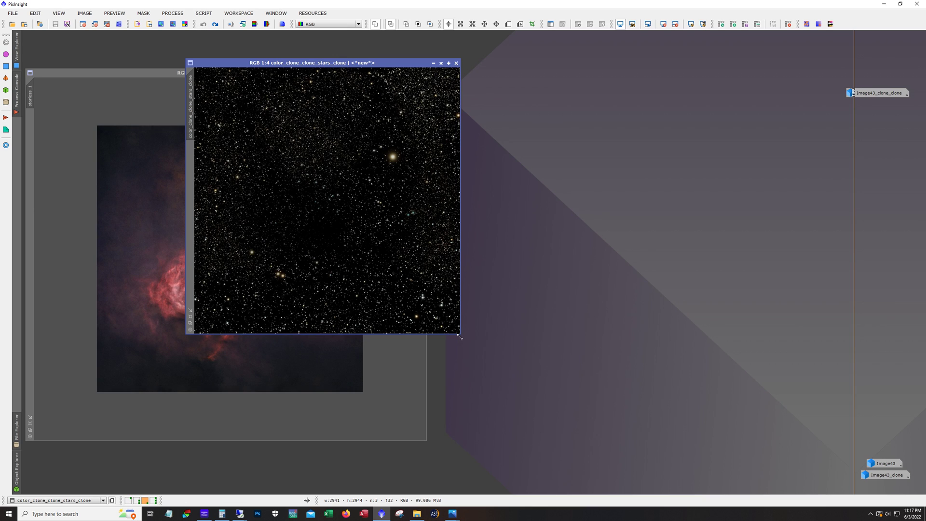
drag(459, 336, 722, 484)
Zoom in to inspect the stars, then redo the star reduction and the rename to stars
scroll(626, 294, up, 1)
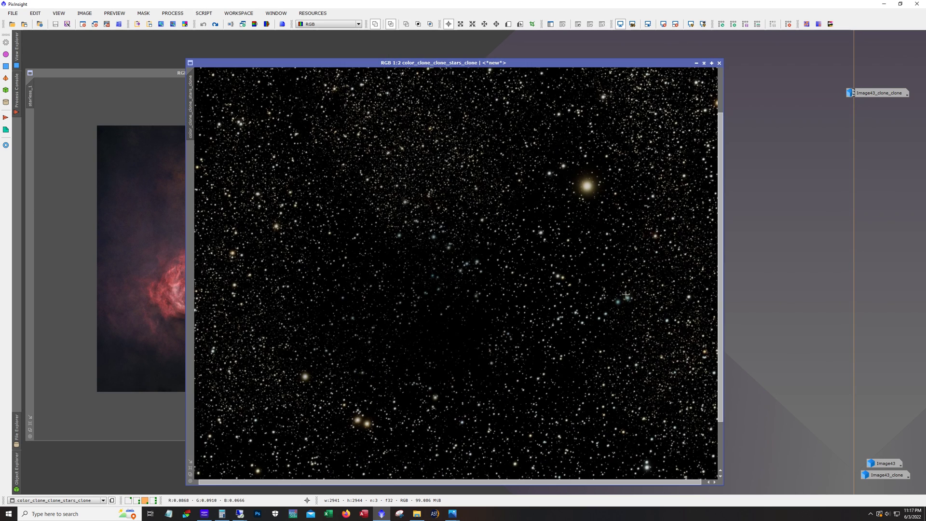
scroll(699, 263, up, 2)
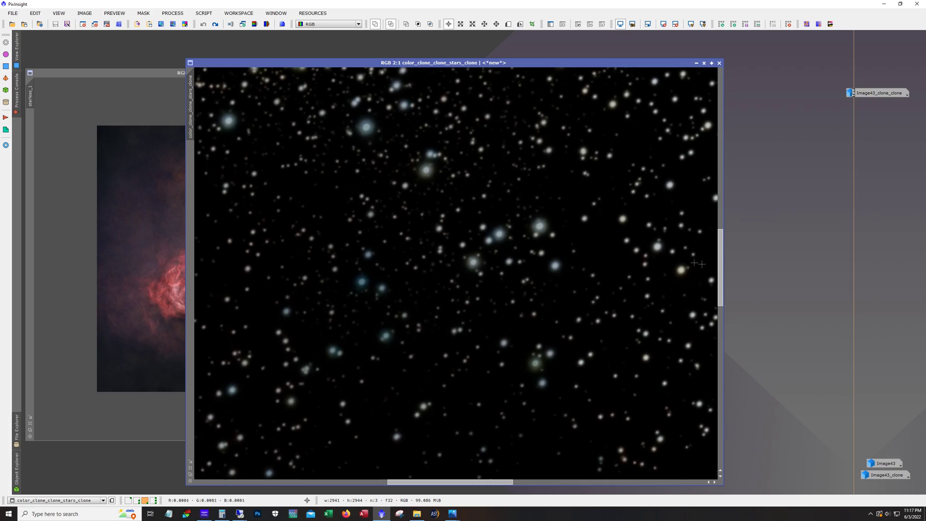
drag(721, 283, 688, 474)
scroll(505, 352, down, 3)
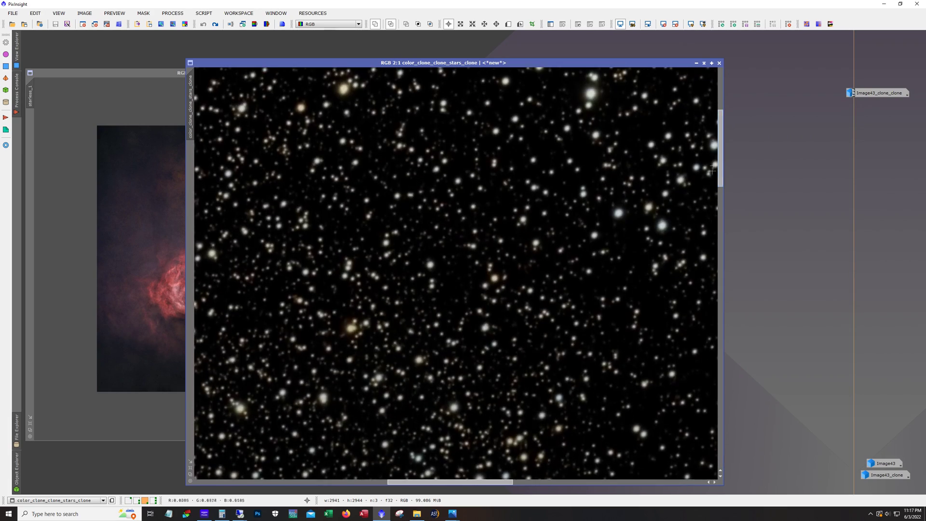
scroll(505, 353, up, 1)
scroll(505, 353, down, 1)
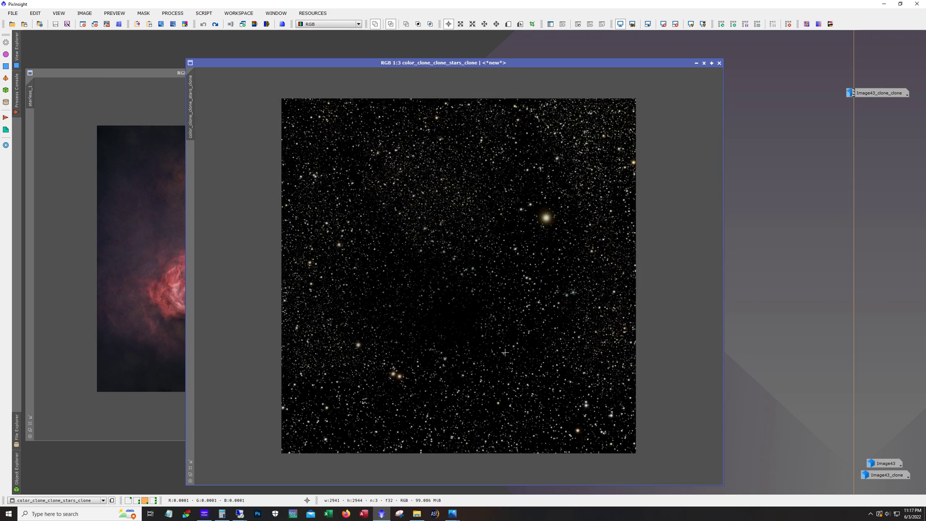
scroll(505, 352, up, 1)
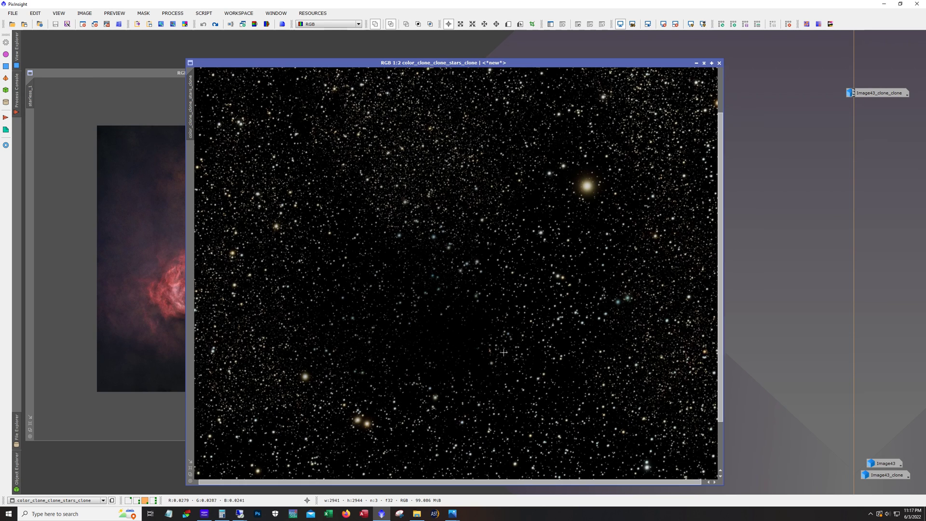
click(215, 24)
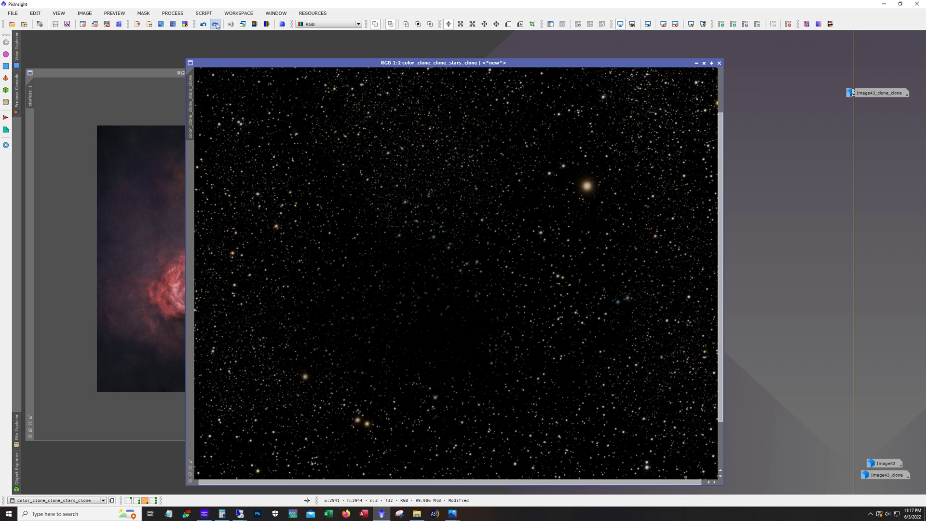
click(216, 24)
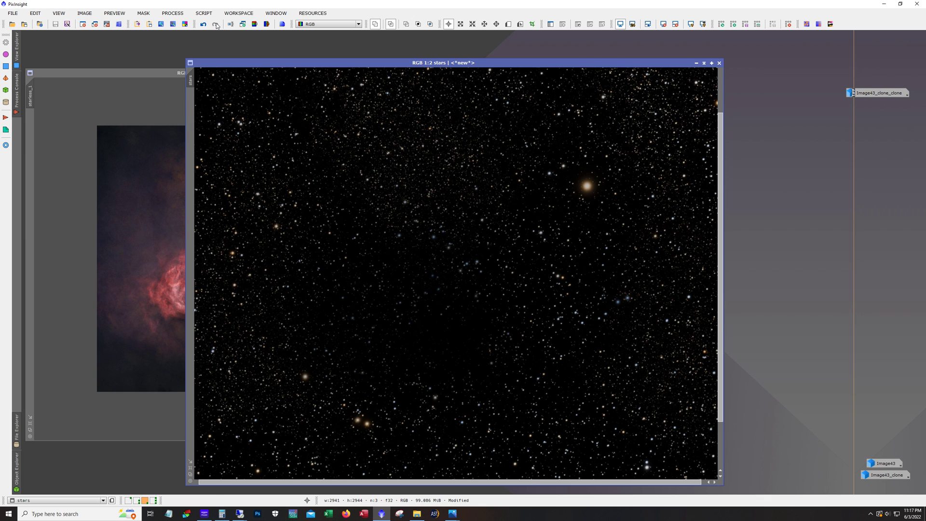
Minimize stars and starless_1, then open Image43_clone_clone and shift its window right
click(697, 63)
click(401, 73)
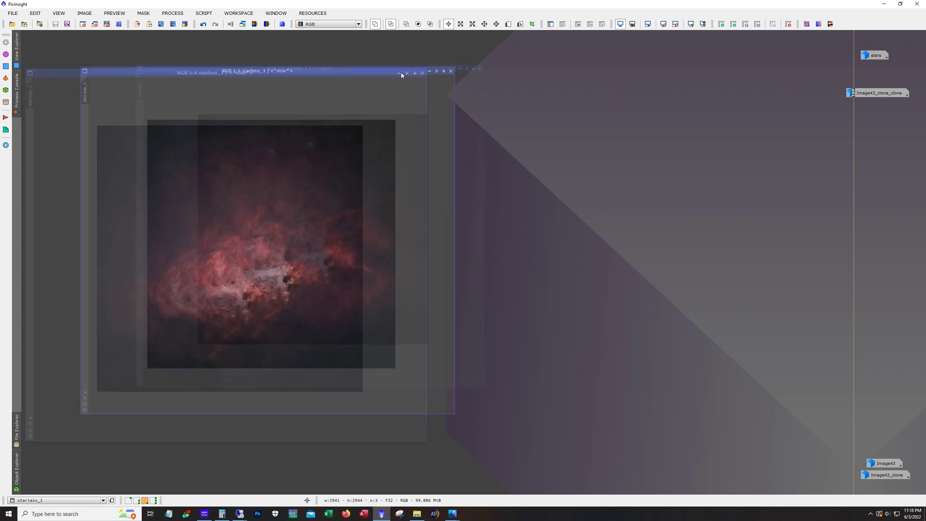
double_click(892, 94)
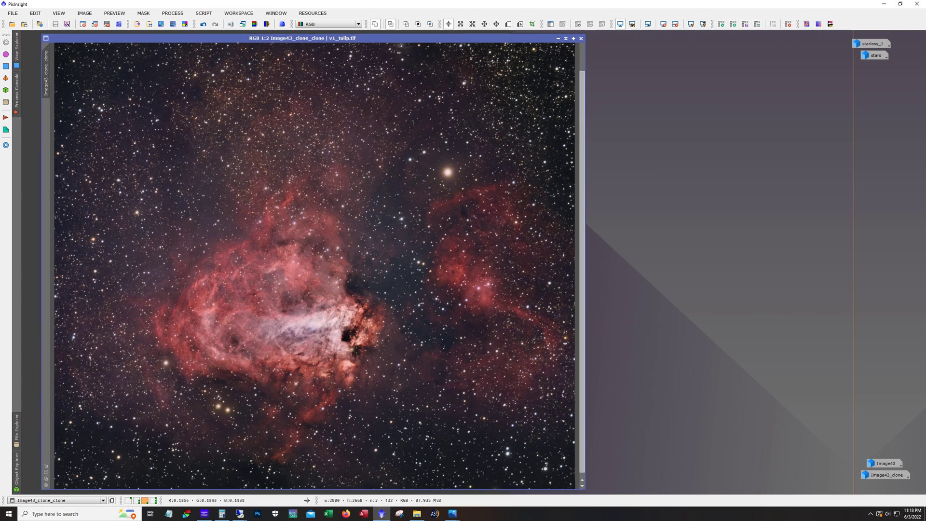
drag(435, 38, 527, 35)
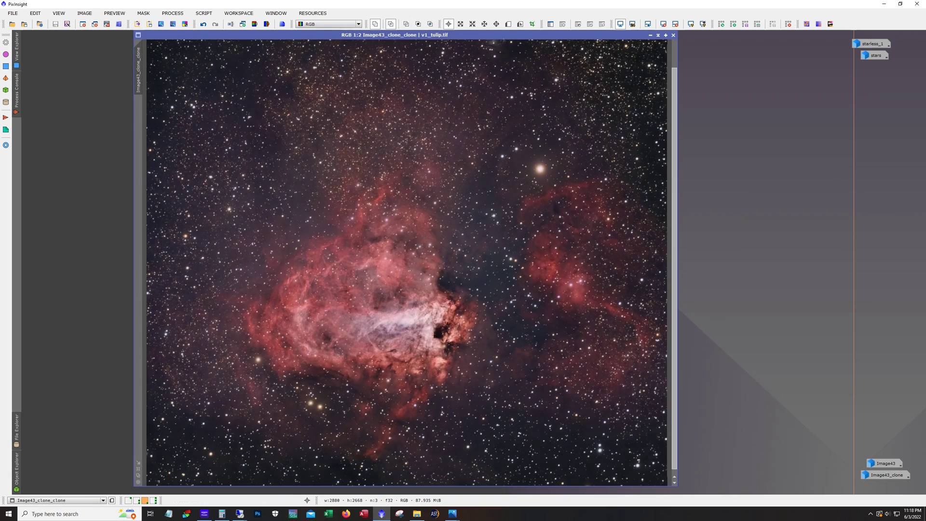